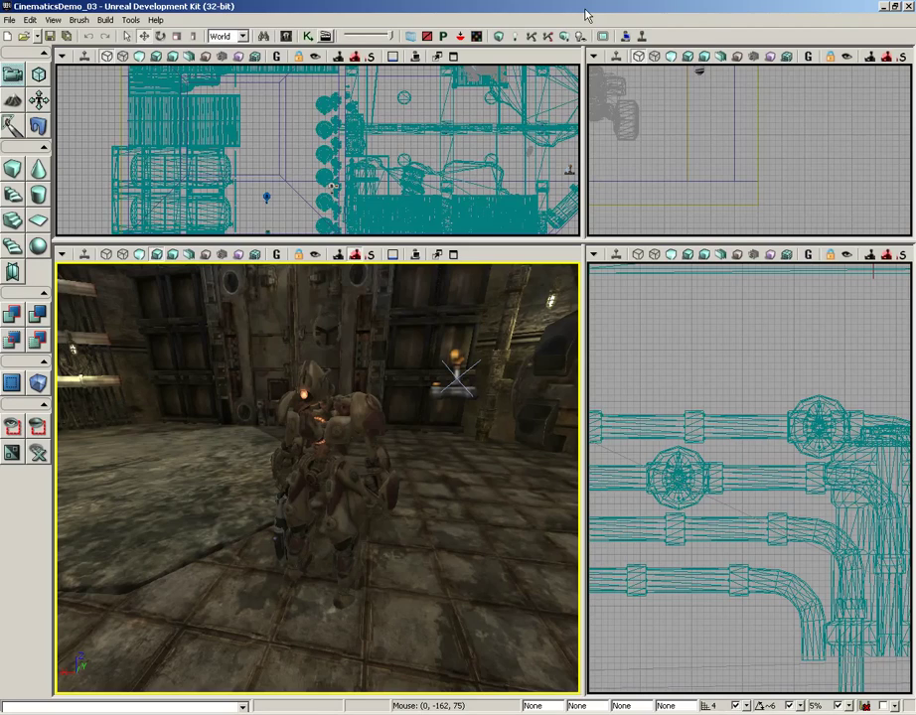
Select the robot character in the level and open UnrealKismet's Main_Sequence containing the Matinee
left_click(342, 411)
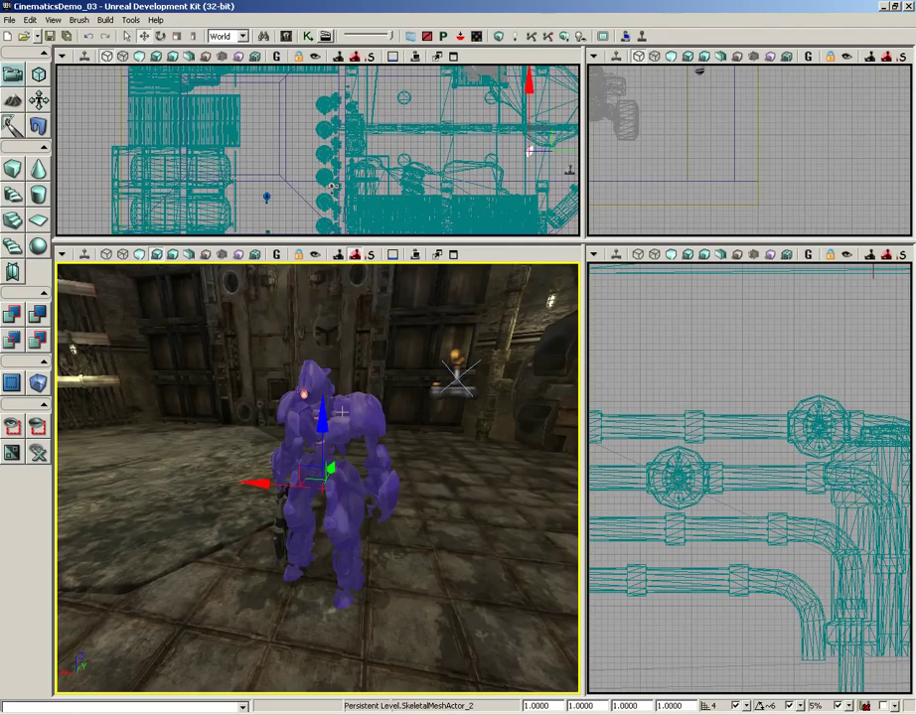
left_click(309, 36)
Open the Matinee node in UnrealMatinee
left_click(460, 292)
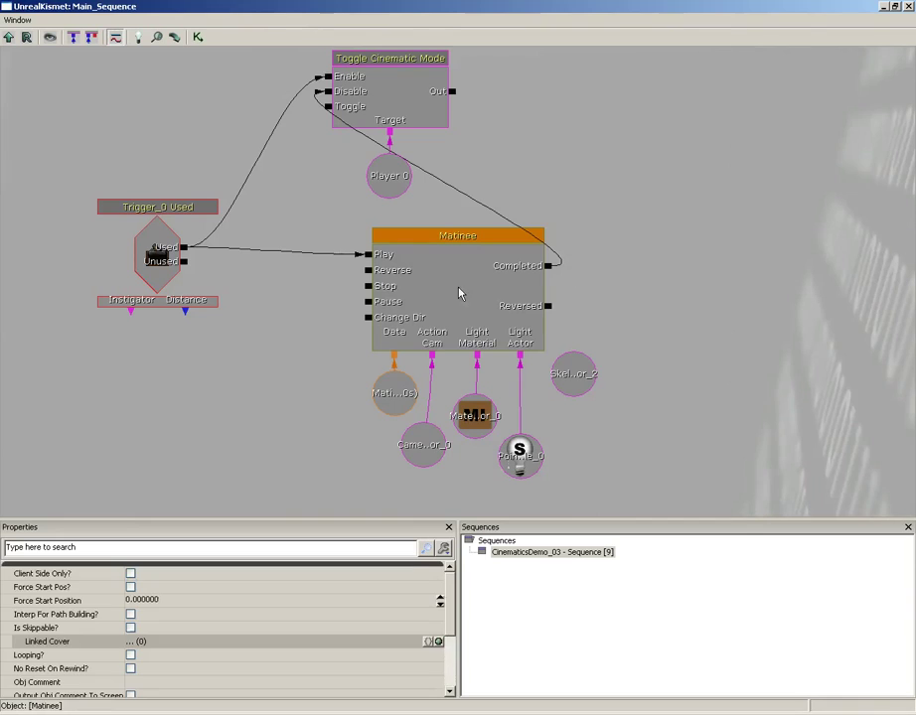
right_click(434, 289)
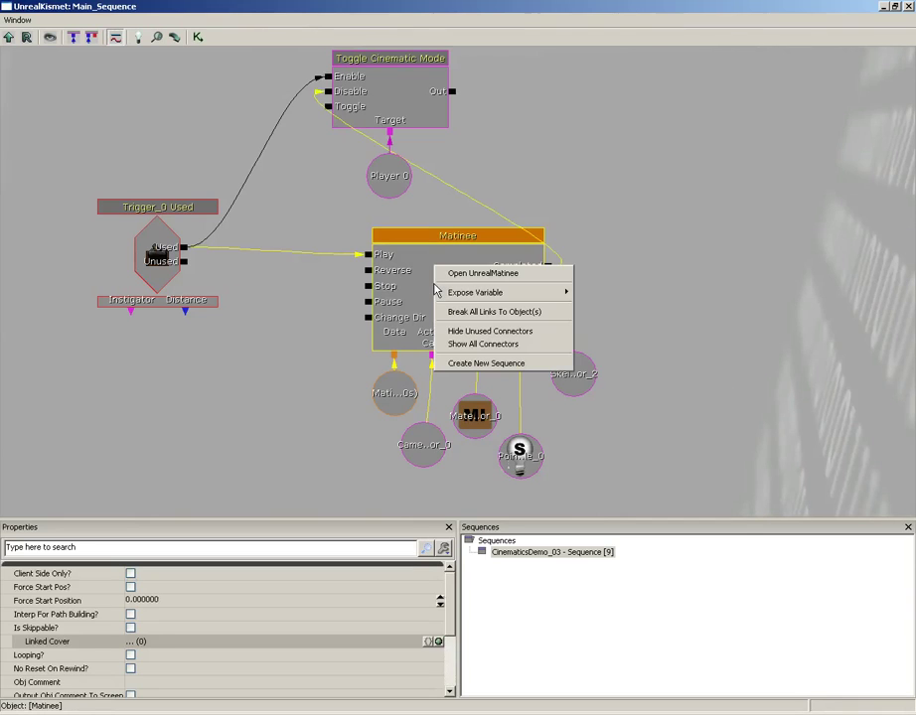
left_click(463, 274)
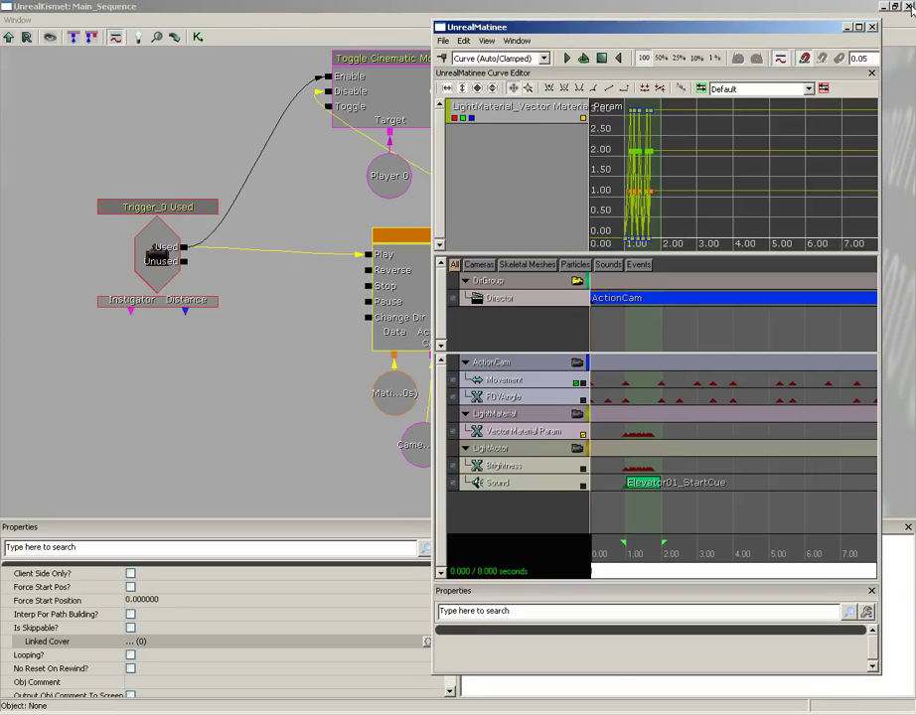
Bring the level editor forward, shift the Matinee window right, and reselect the robot
key("alt+Tab")
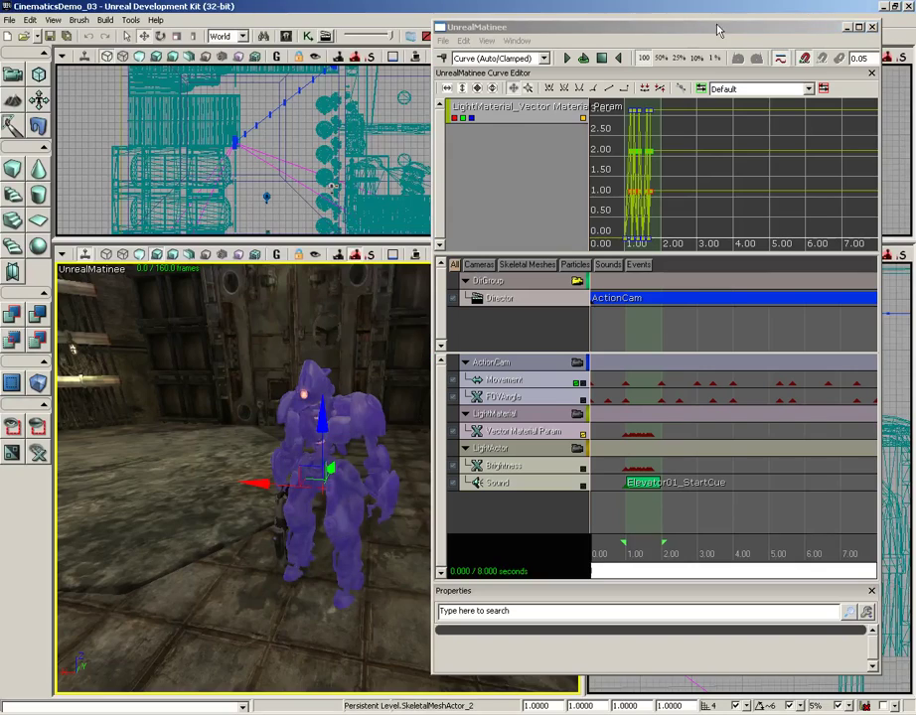
left_click_drag(680, 27, 707, 27)
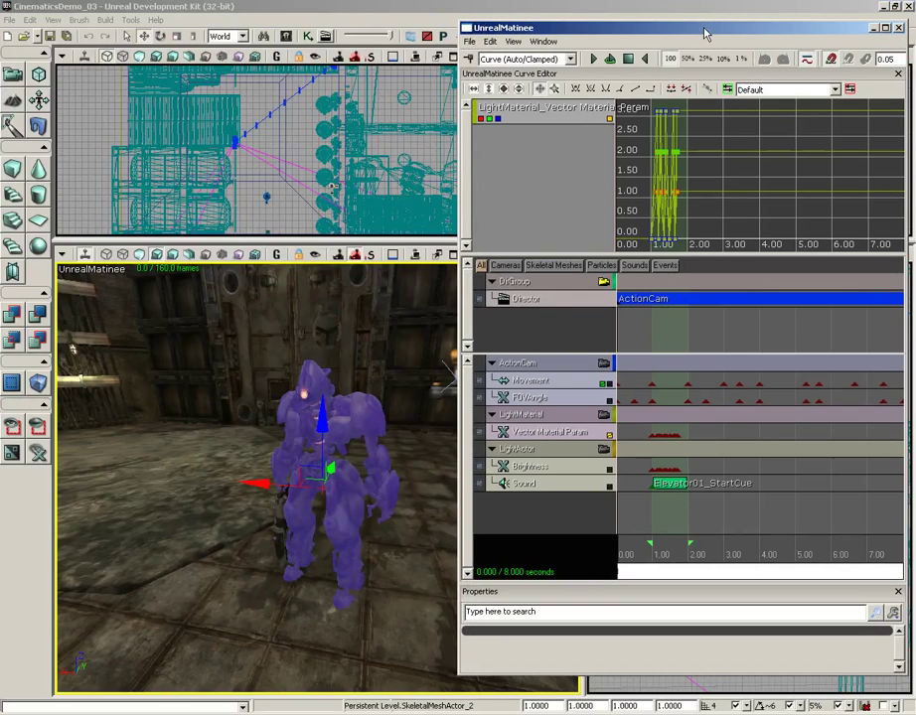
left_click(381, 432)
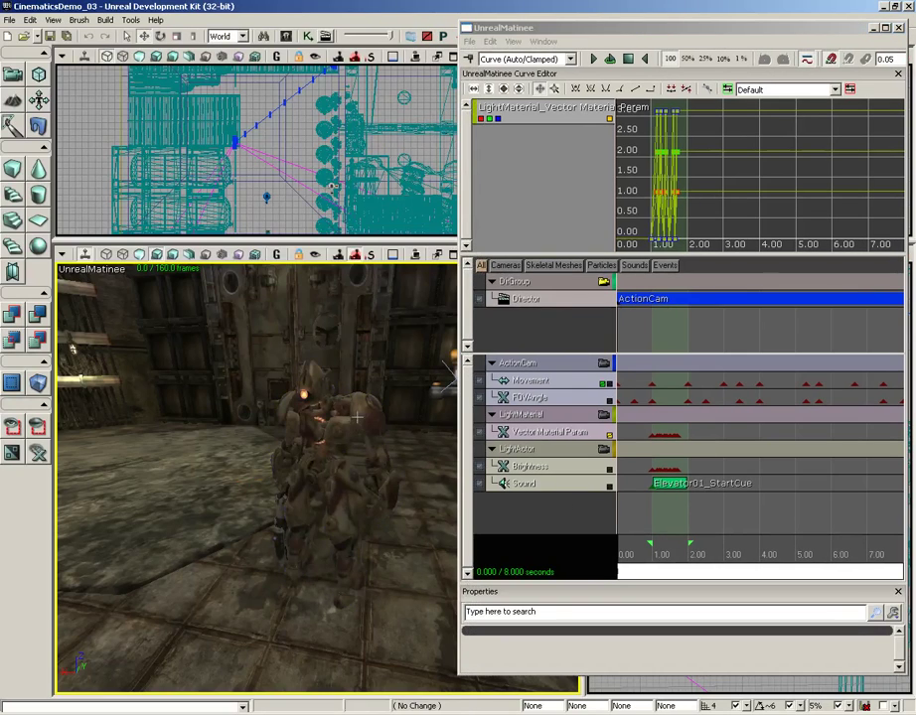
left_click(499, 507)
Add a new empty Matinee group named 'EnemyRobot'
right_click(499, 506)
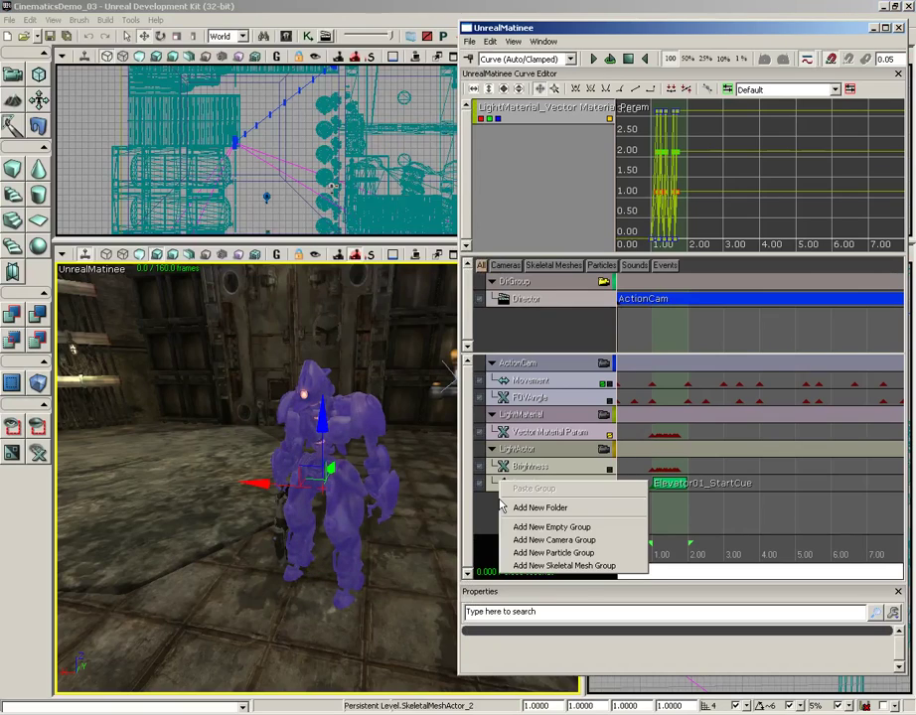
left_click(520, 527)
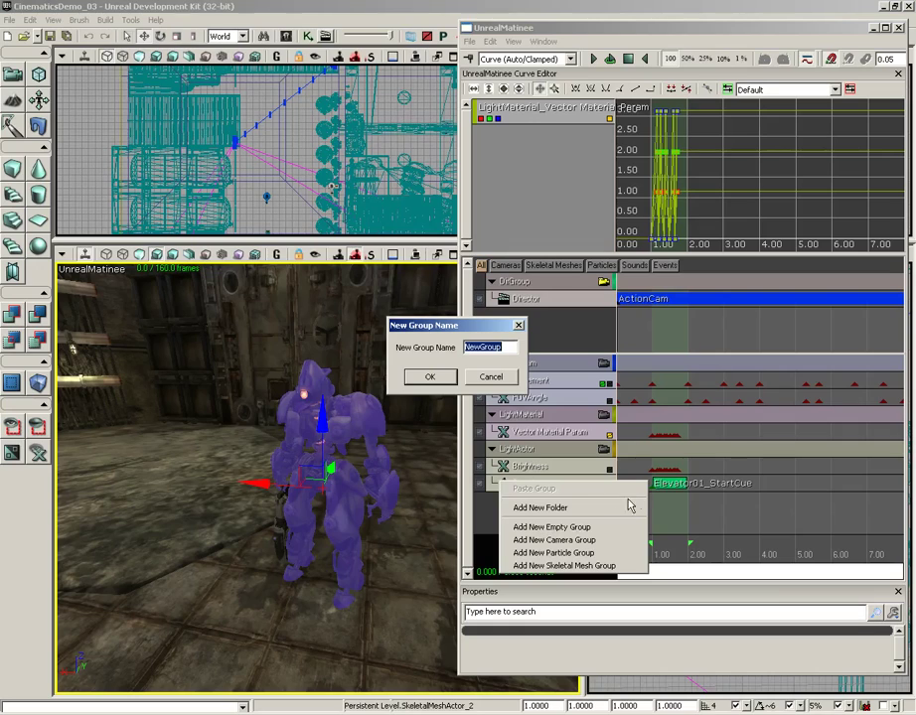
type("Ene")
type("myRobot")
key("Return")
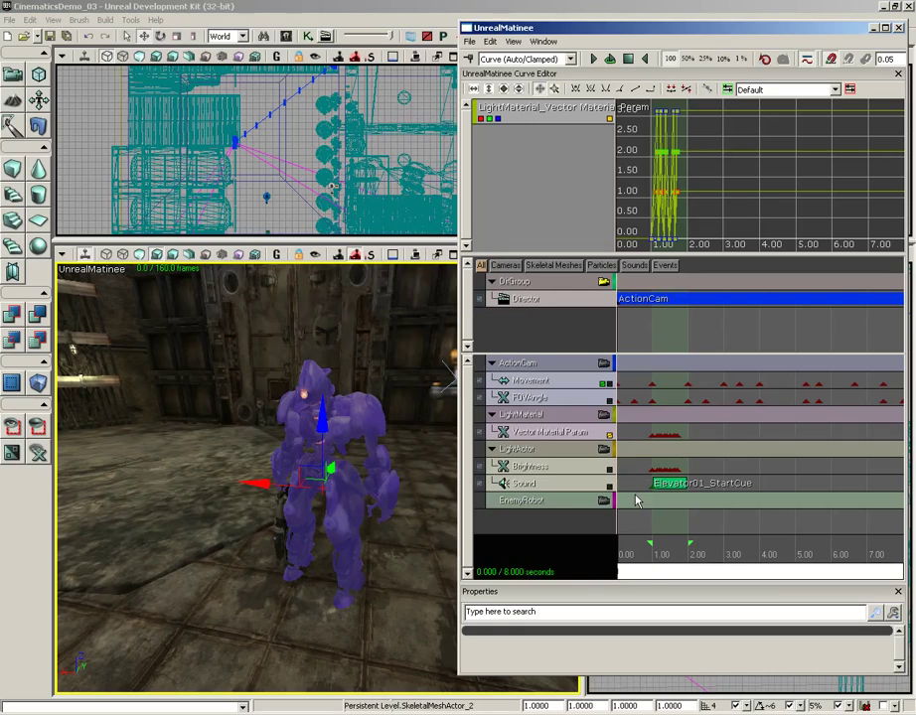
Add one empty entry to EnemyRobot's Group Anim Sets and bring up the Content Browser
left_click(554, 500)
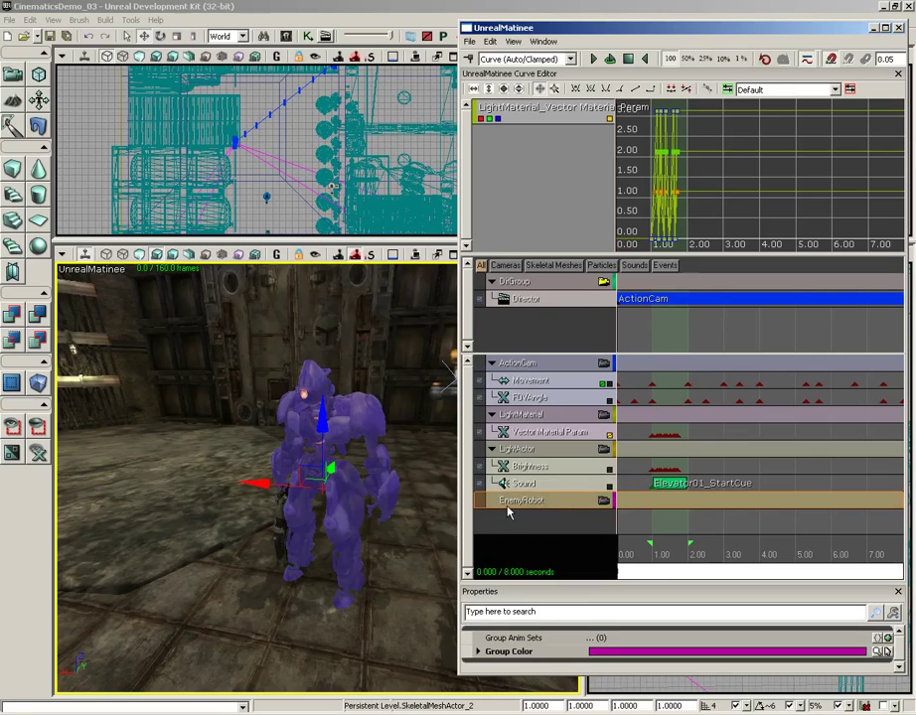
mouse_move(543, 641)
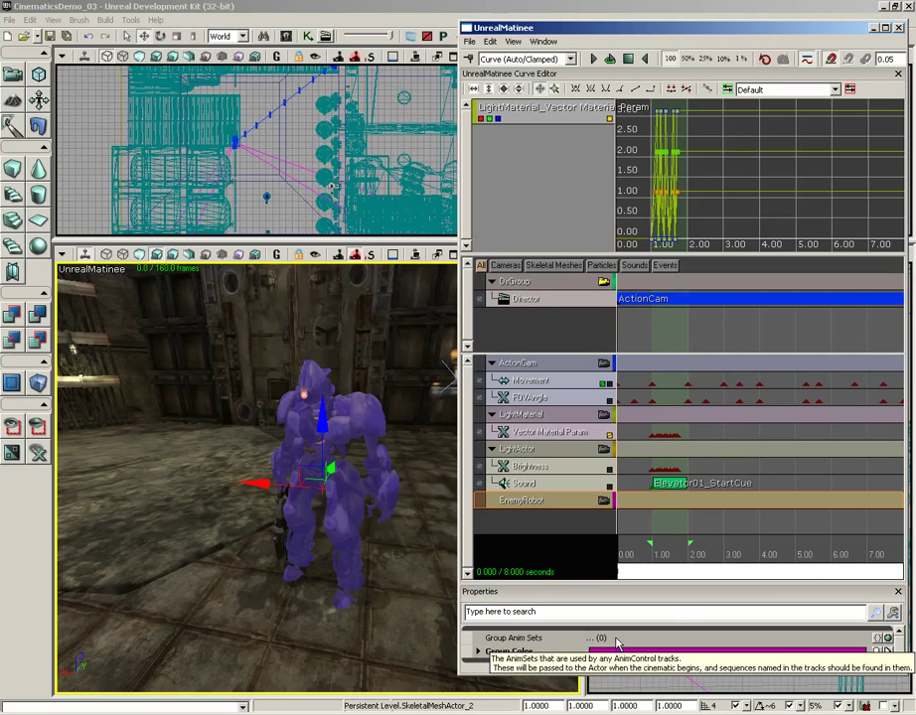
left_click(887, 640)
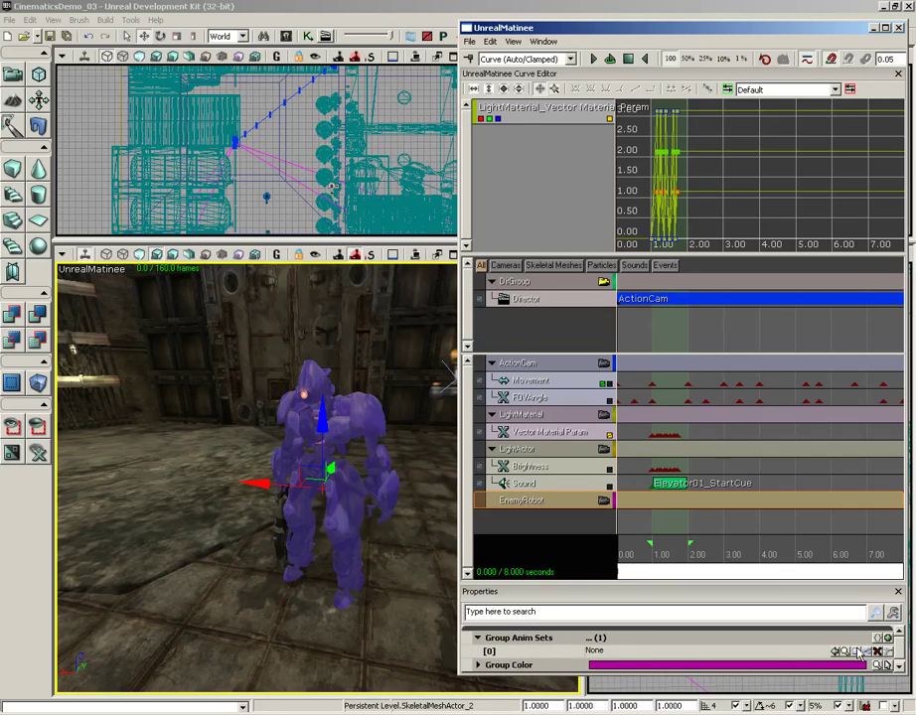
left_click(324, 36)
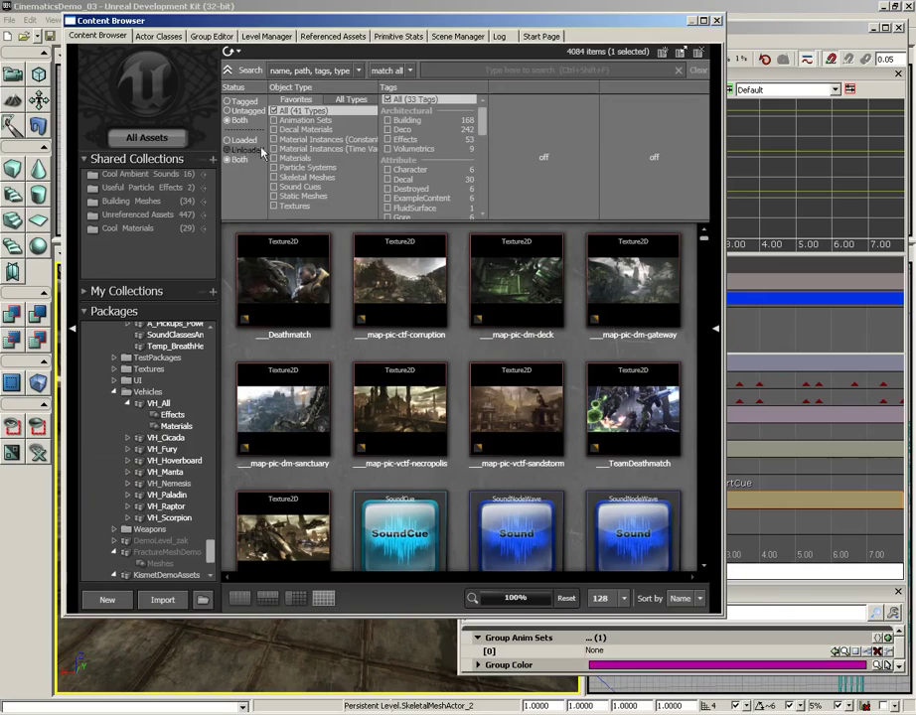
Filter to Animation Sets and assign K_AnimHuman_BaseMale to EnemyRobot's anim set slot [0]
left_click(316, 120)
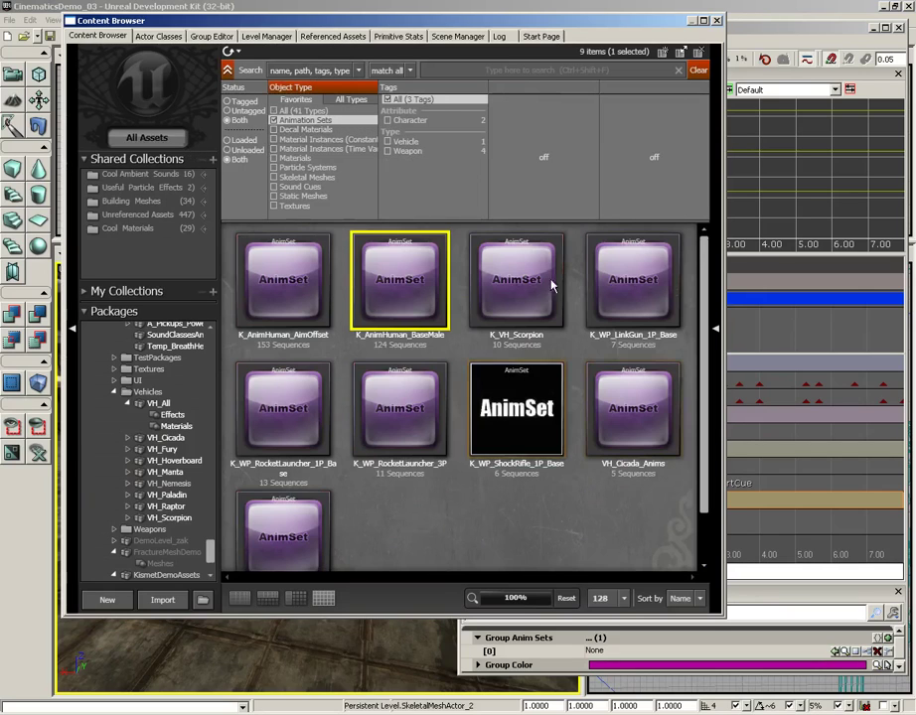
mouse_move(383, 345)
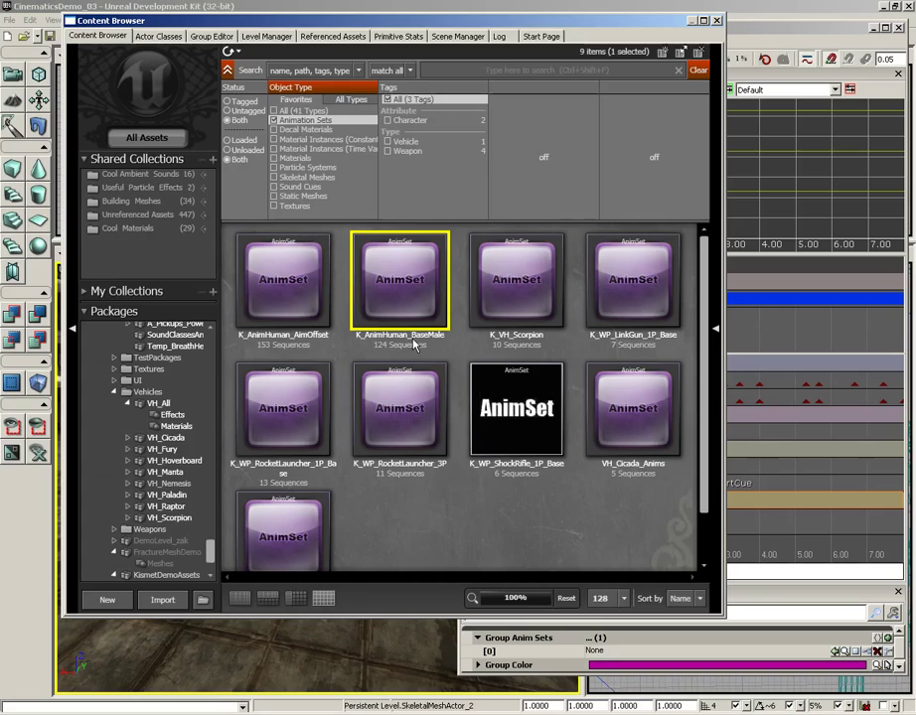
mouse_move(507, 387)
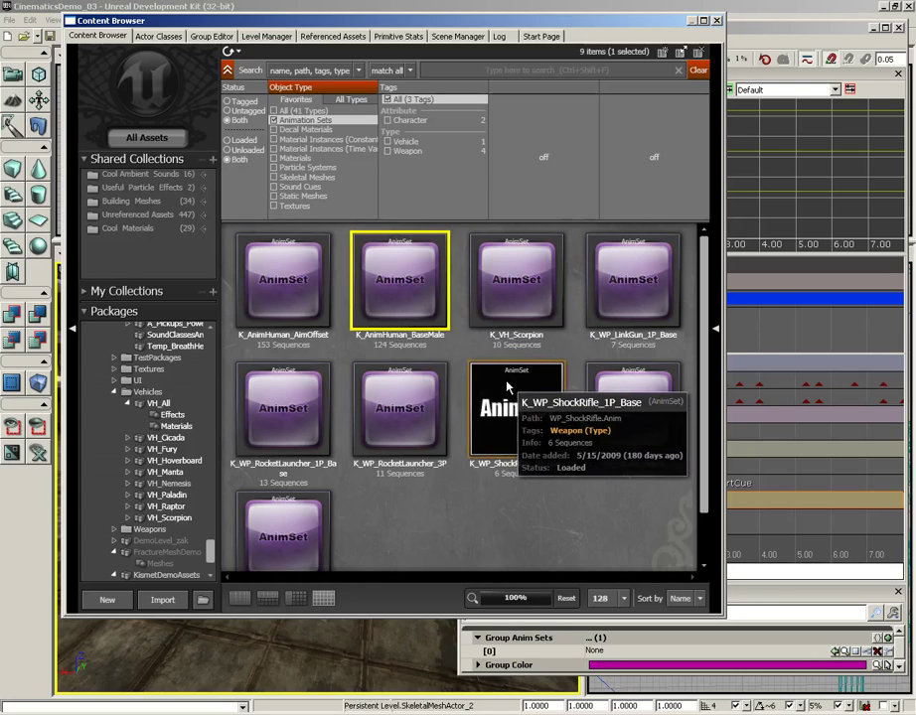
left_click(718, 20)
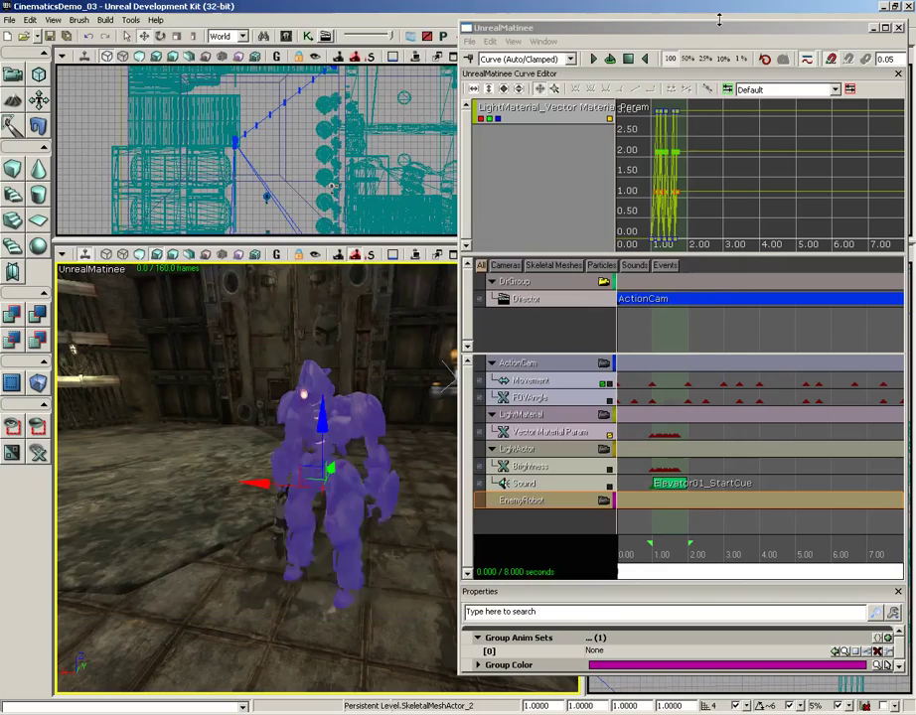
left_click(836, 652)
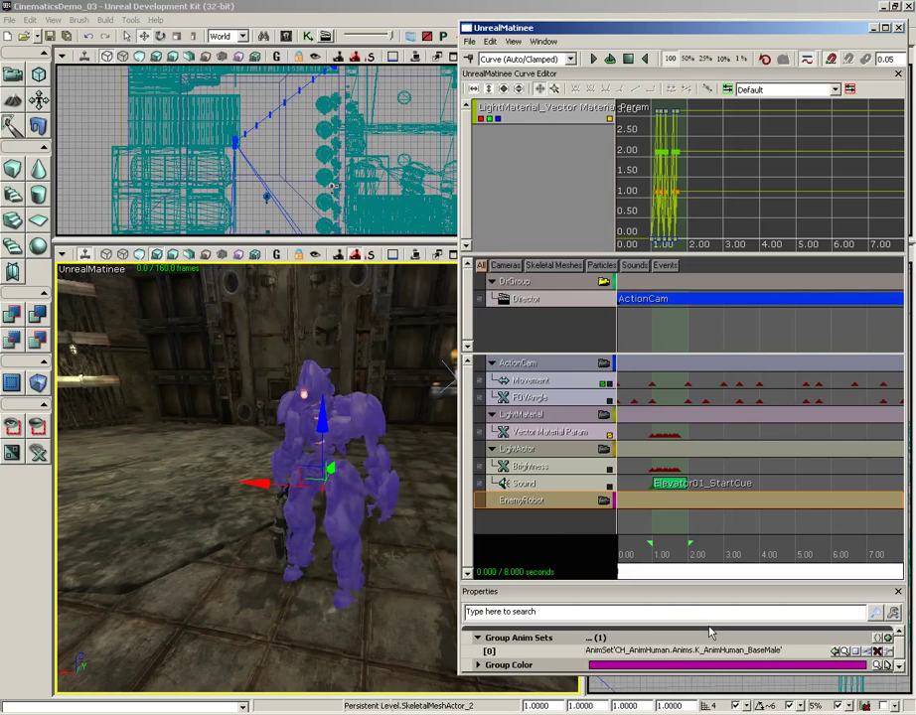
Add an Anim Control Track to EnemyRobot and enlarge the Matinee window
right_click(526, 503)
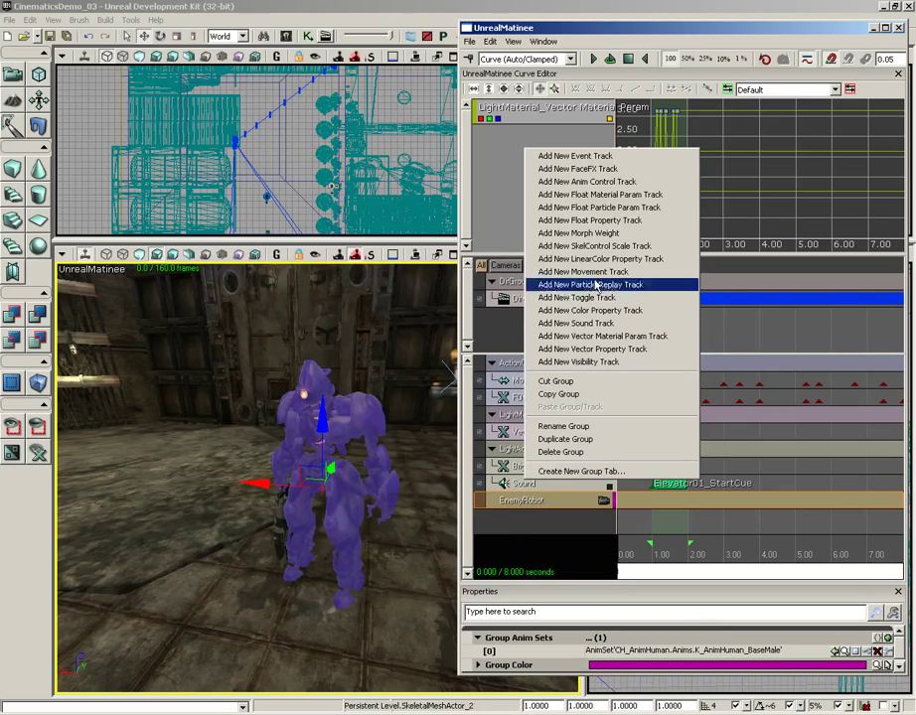
left_click(657, 183)
left_click_drag(711, 28, 667, 3)
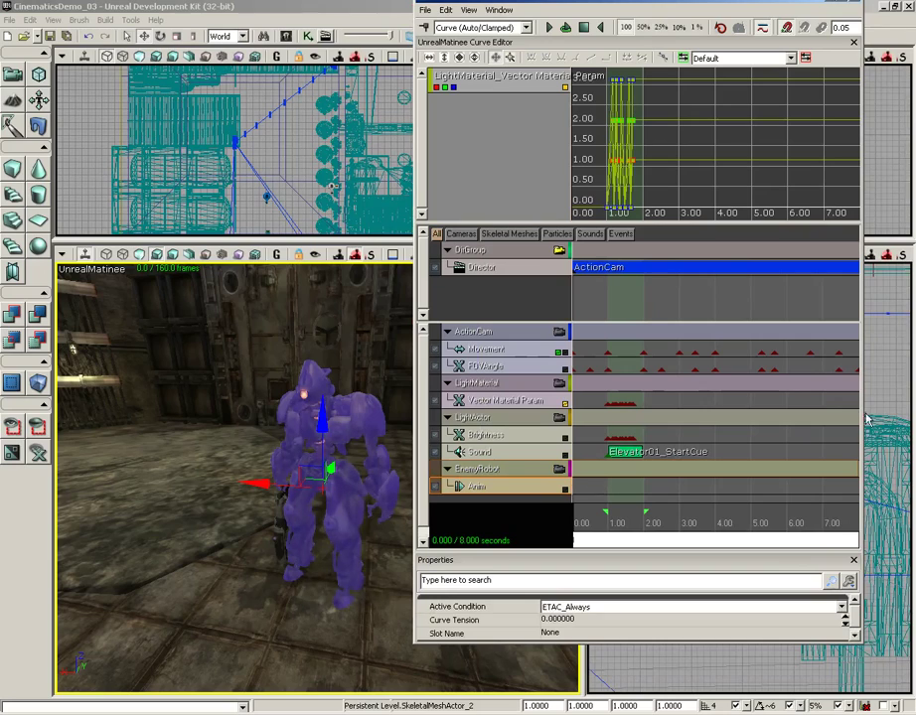
left_click_drag(860, 643, 866, 676)
Scrub the sequence from about 0.5 s to 2.6 s to preview it
left_click(591, 552)
left_click_drag(591, 552, 721, 553)
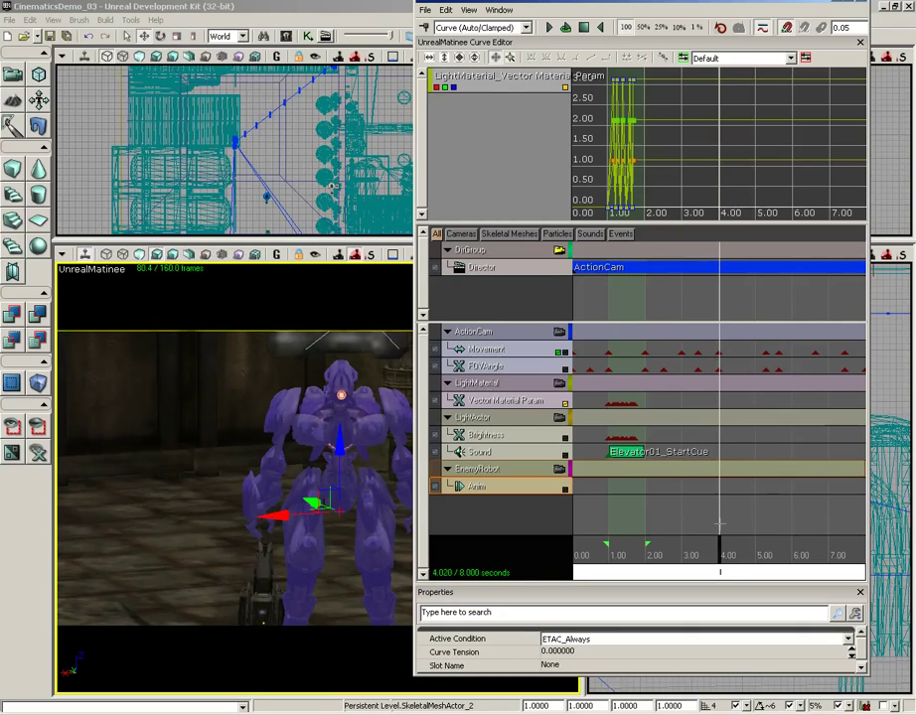
left_click_drag(610, 4, 628, 20)
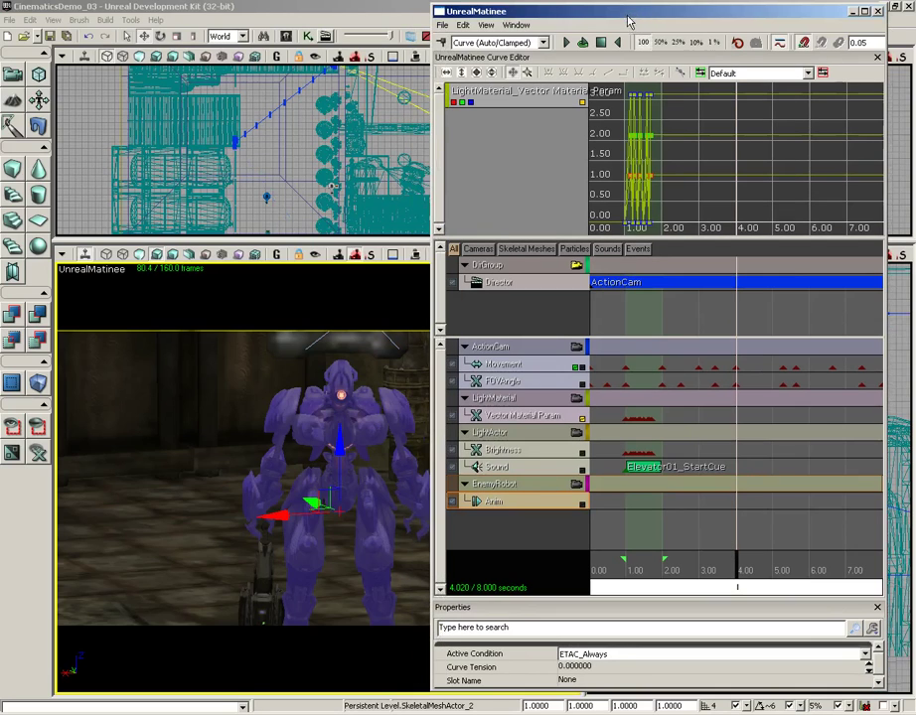
Open K_AnimHuman_BaseMale from the Content Browser in the AnimSet Editor and turn the preview
left_click(286, 38)
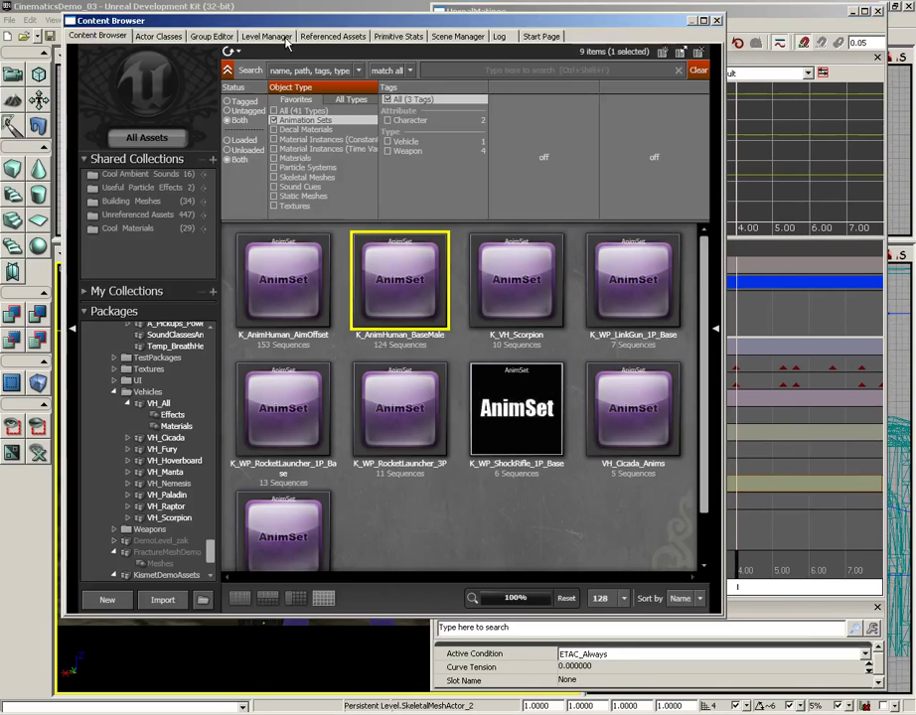
double_click(409, 276)
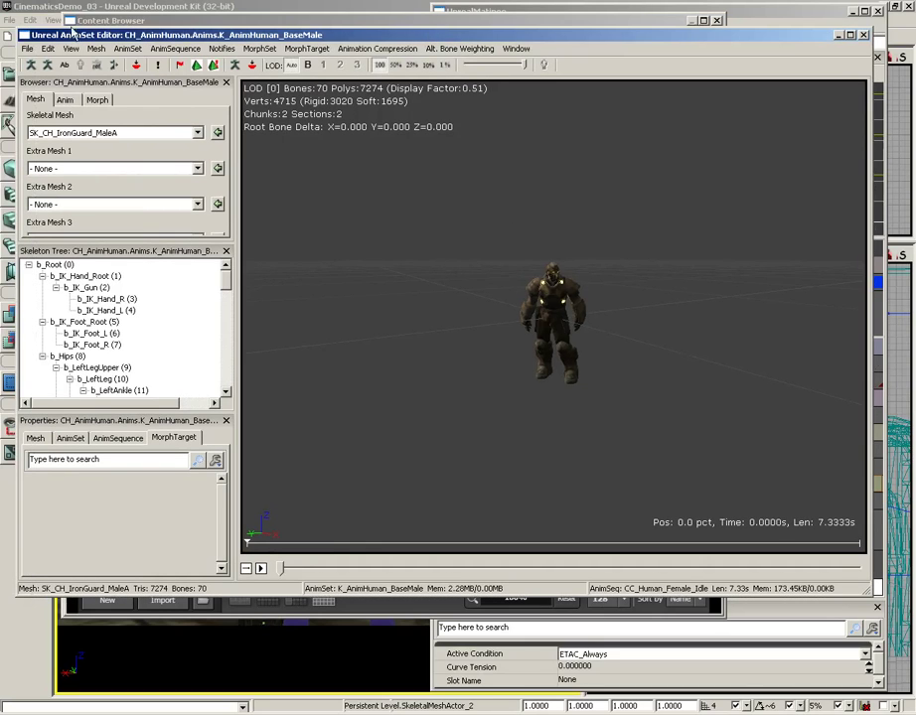
scroll(546, 194, "up", 5)
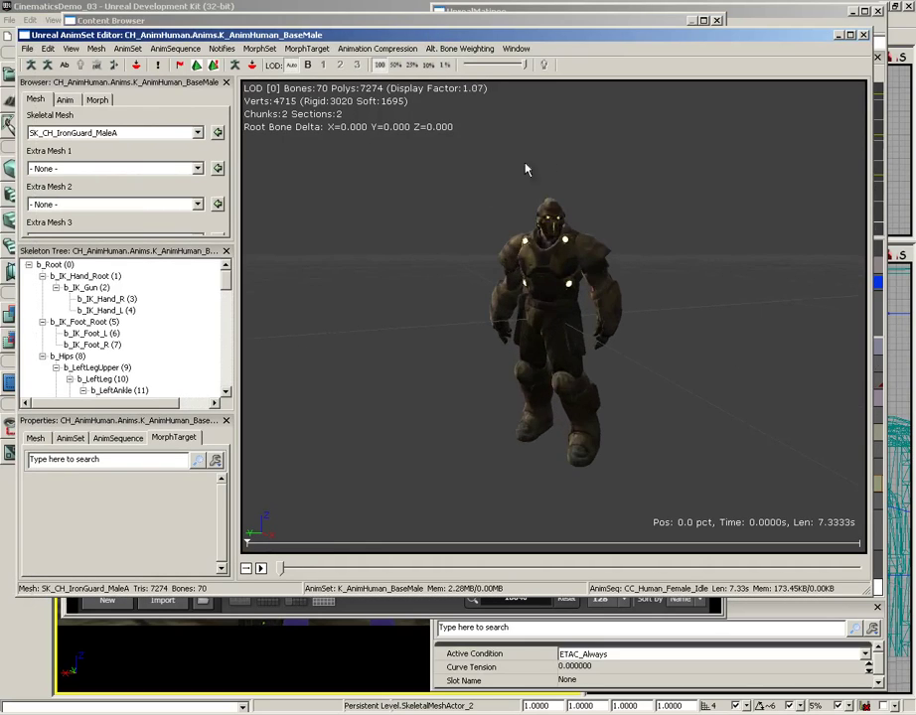
left_click_drag(527, 169, 503, 213)
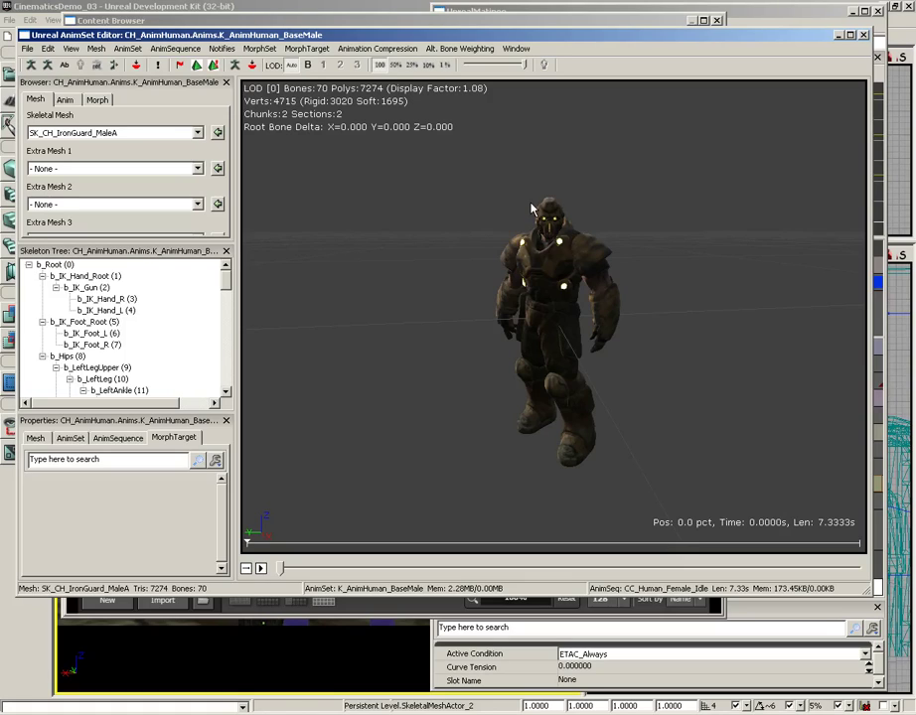
Enlarge the animation and bone panels, then play and stop the CC_Human_Female_Idle preview
left_click(65, 100)
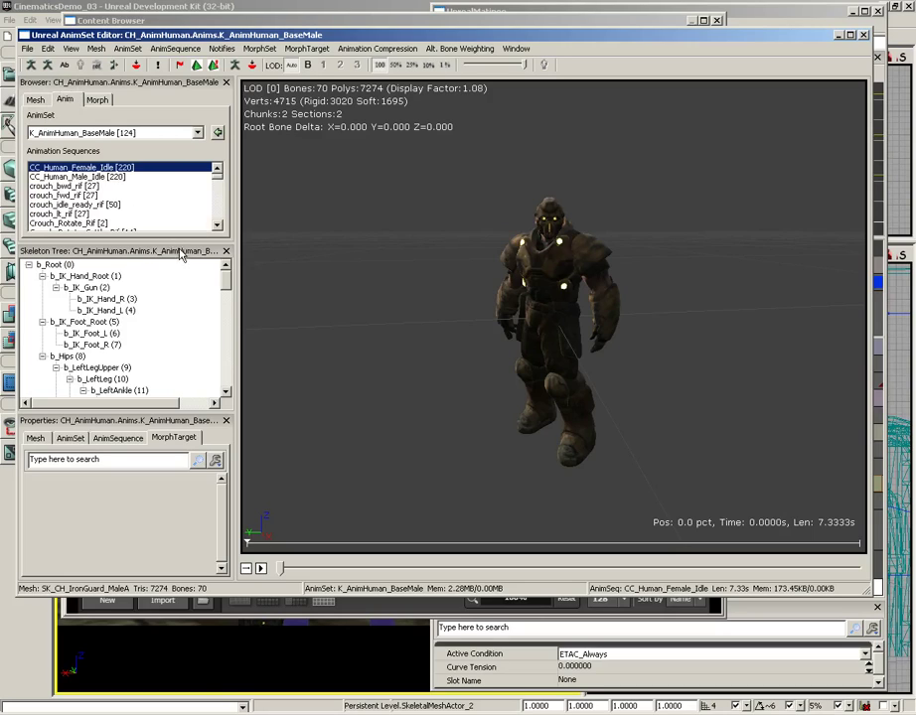
left_click_drag(179, 242, 177, 336)
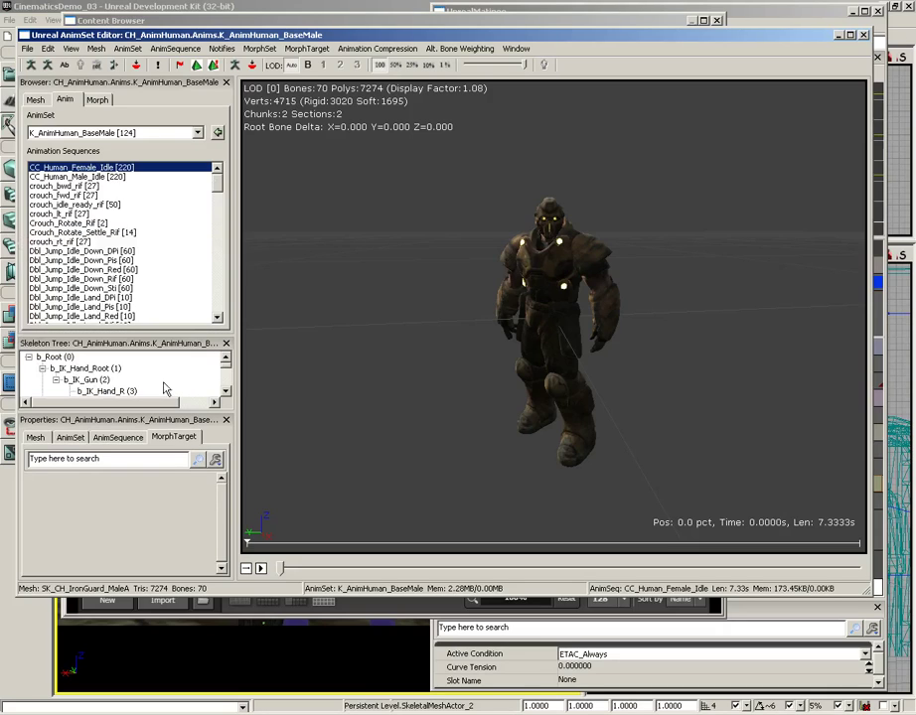
left_click_drag(155, 411, 157, 487)
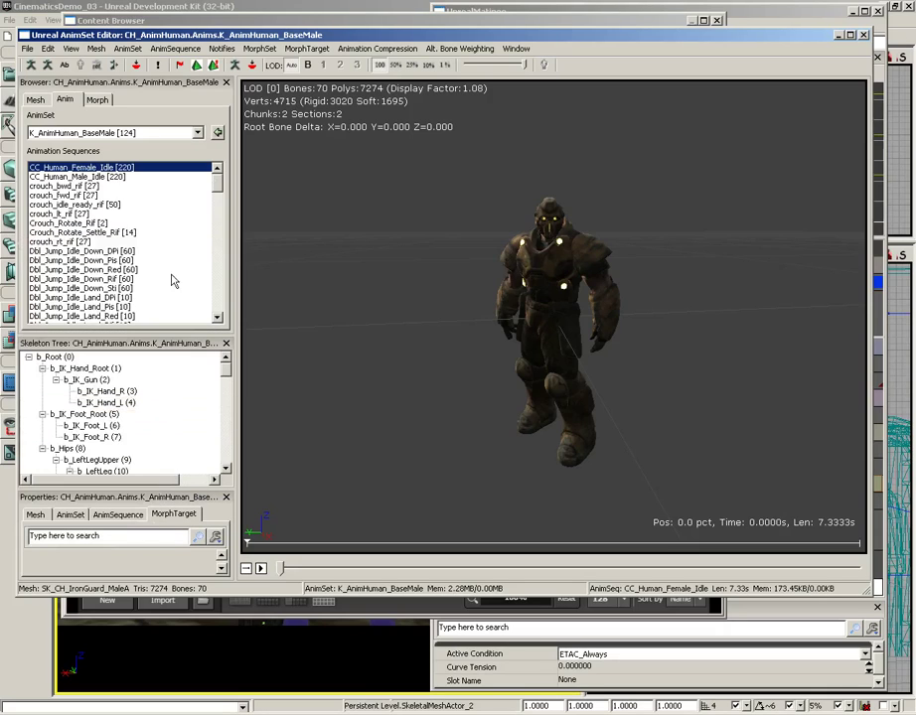
left_click_drag(158, 339, 159, 430)
mouse_move(217, 196)
left_mouse_down()
mouse_move(217, 251)
mouse_move(217, 198)
left_mouse_up()
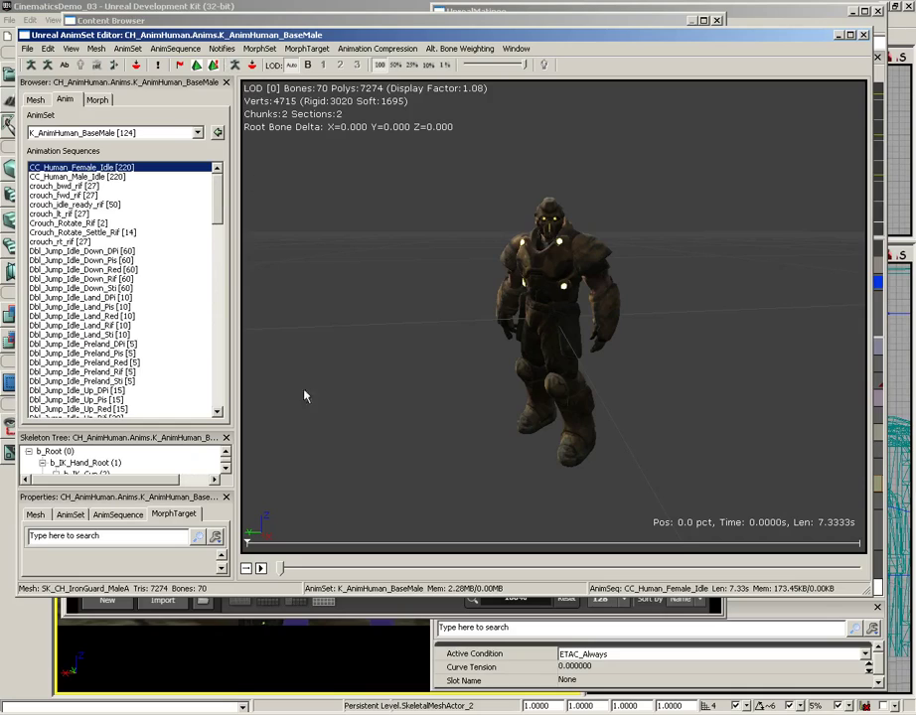
left_click(261, 570)
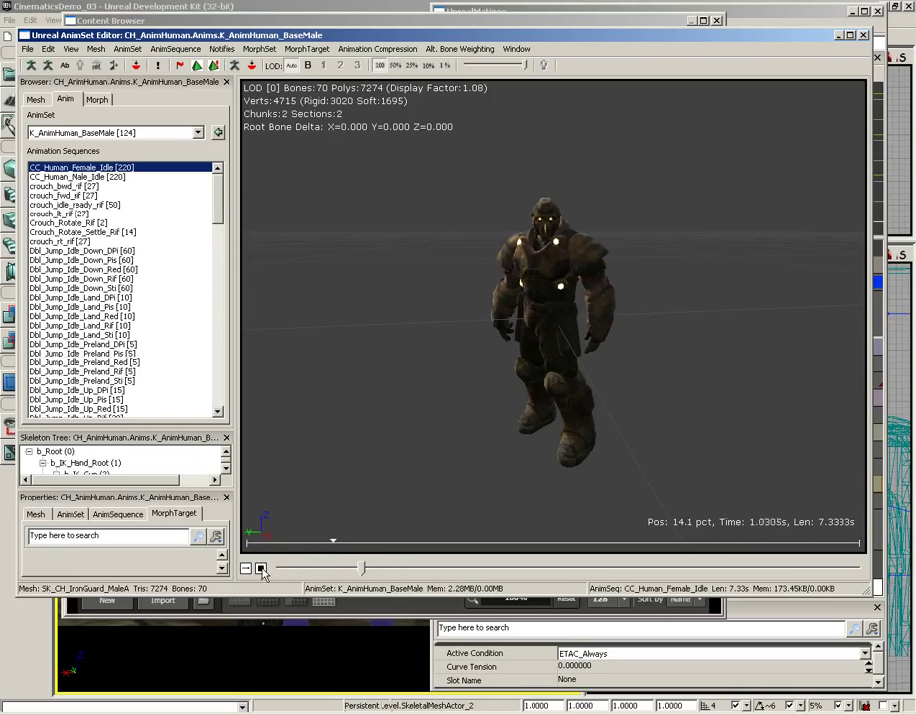
left_click(261, 568)
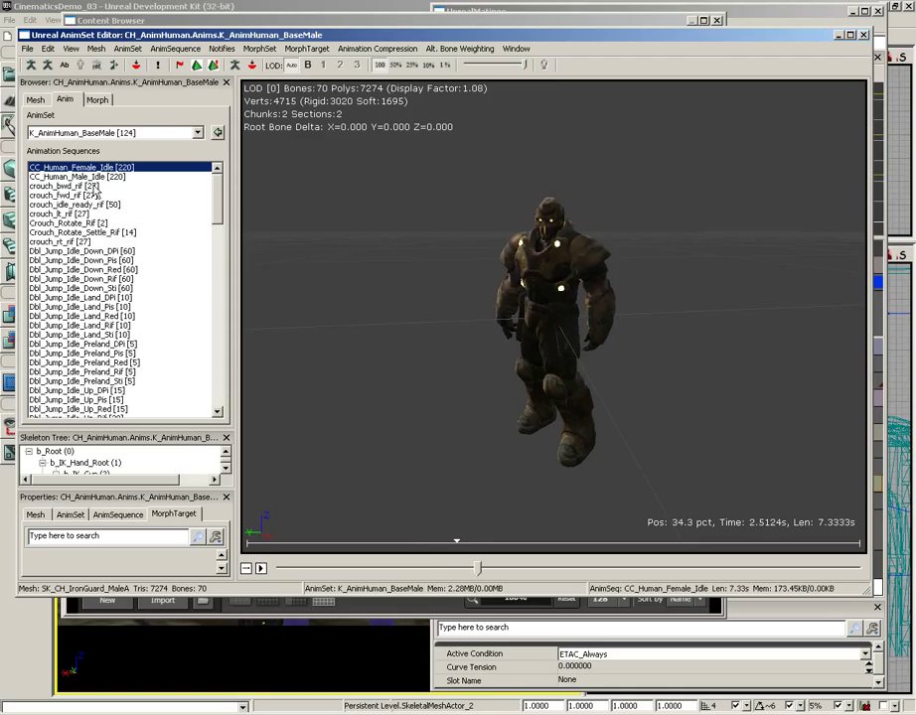
Preview feigndeath_getup_back, Taunt_FB_BringItOn and Taunt_FB_Hoolahoop on the robot
scroll(96, 198, "down", 8)
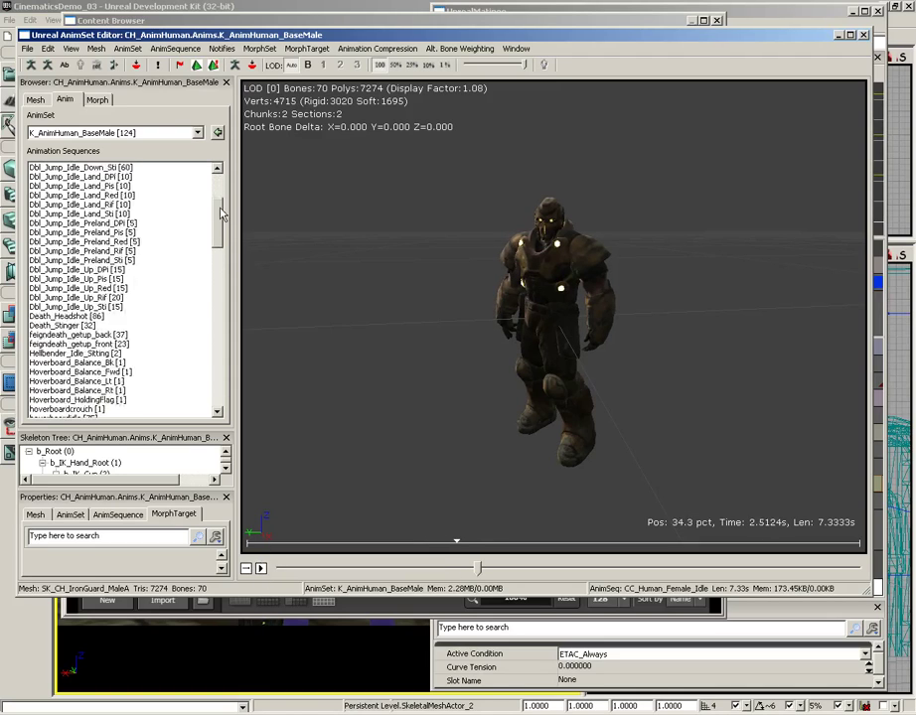
left_click(95, 241)
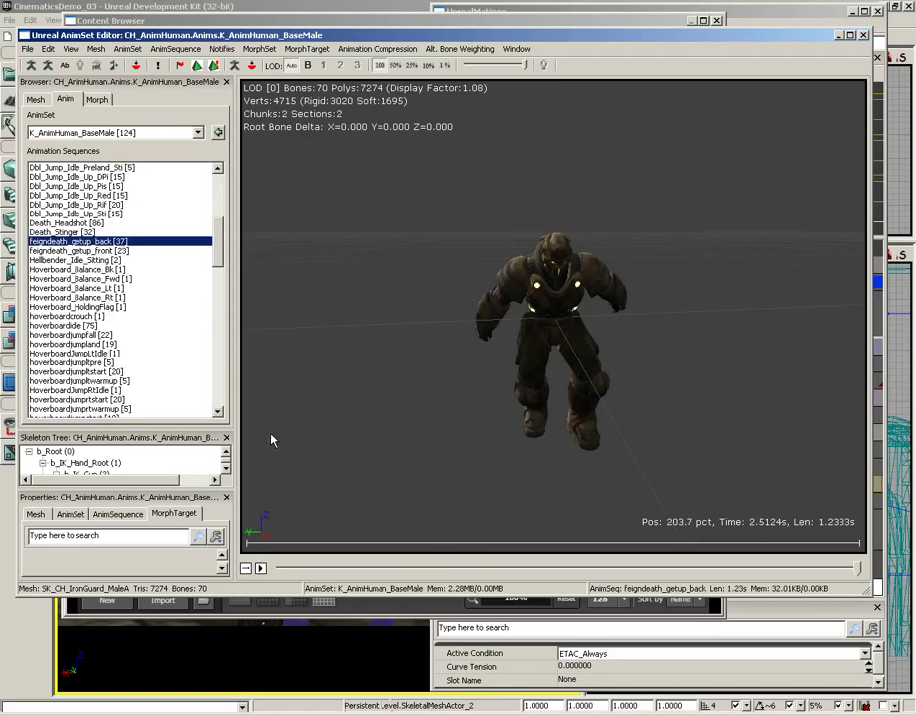
left_click(261, 569)
left_click_drag(218, 254, 217, 392)
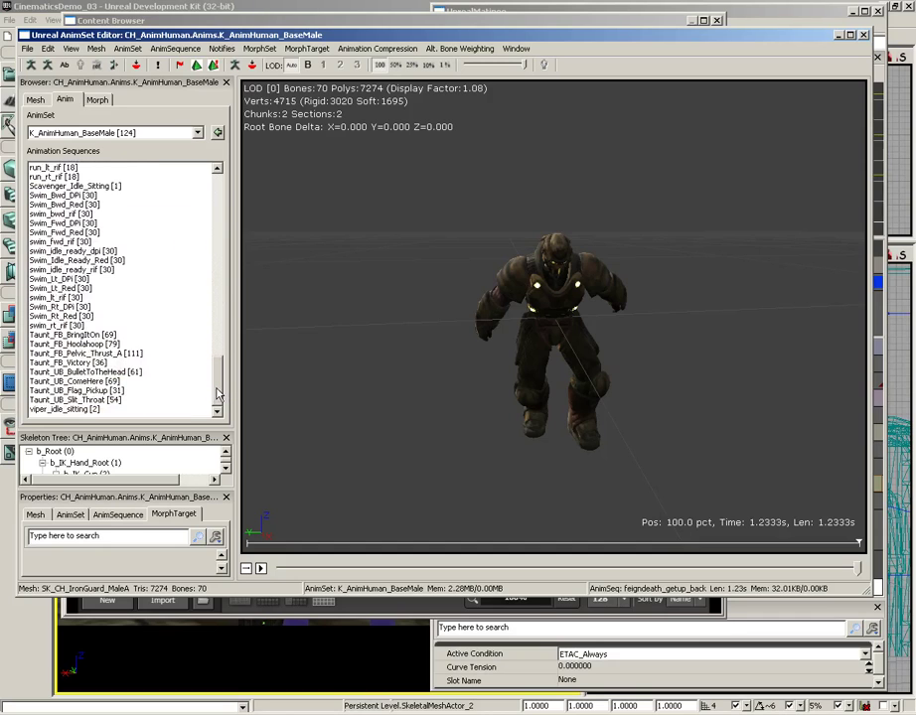
left_click(98, 337)
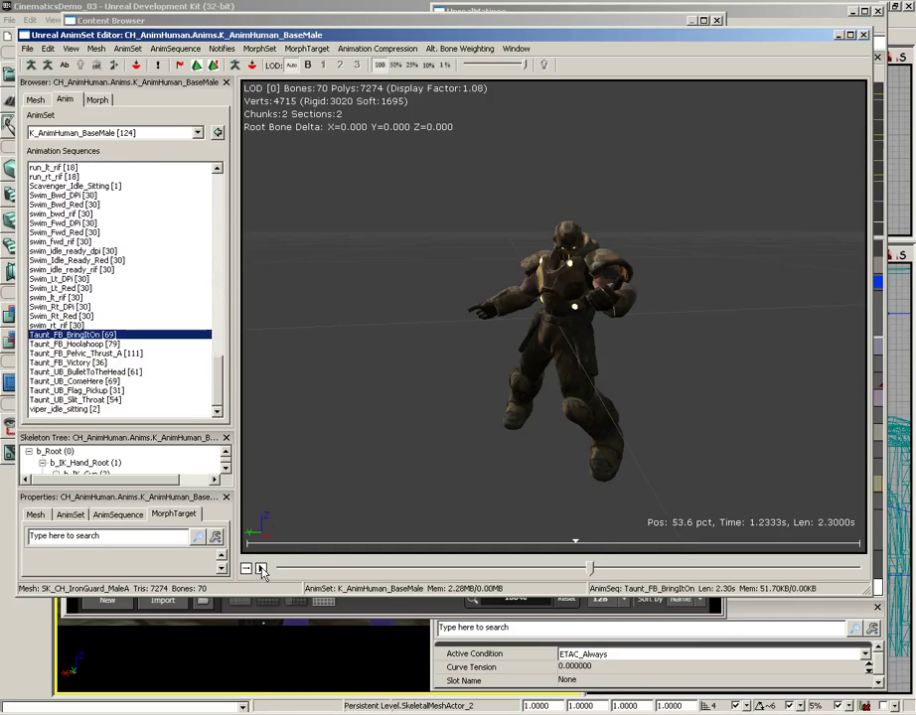
left_click(260, 569)
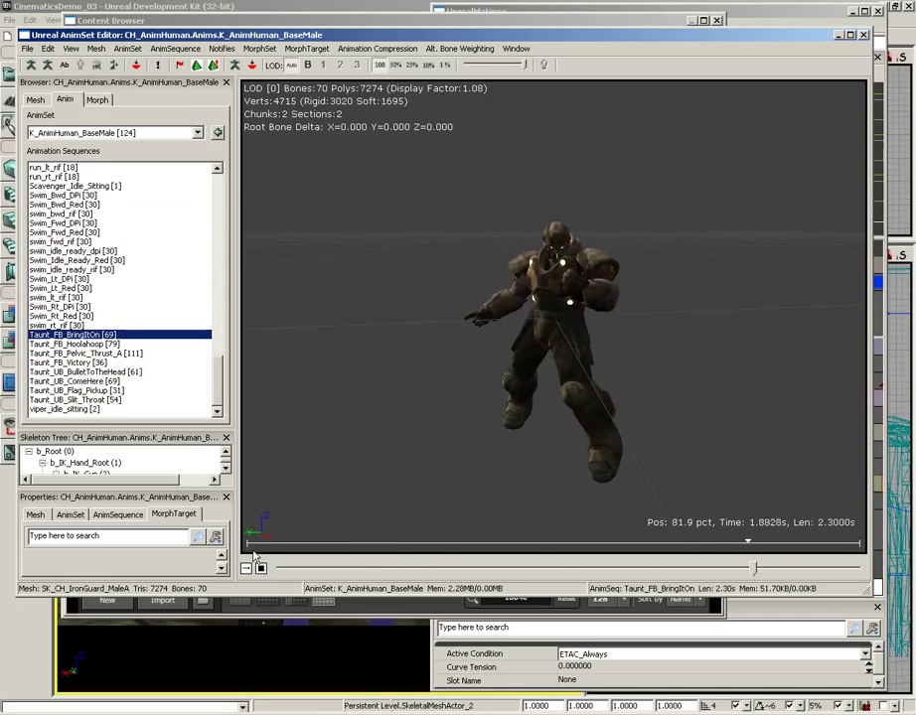
left_click(112, 345)
left_click(260, 570)
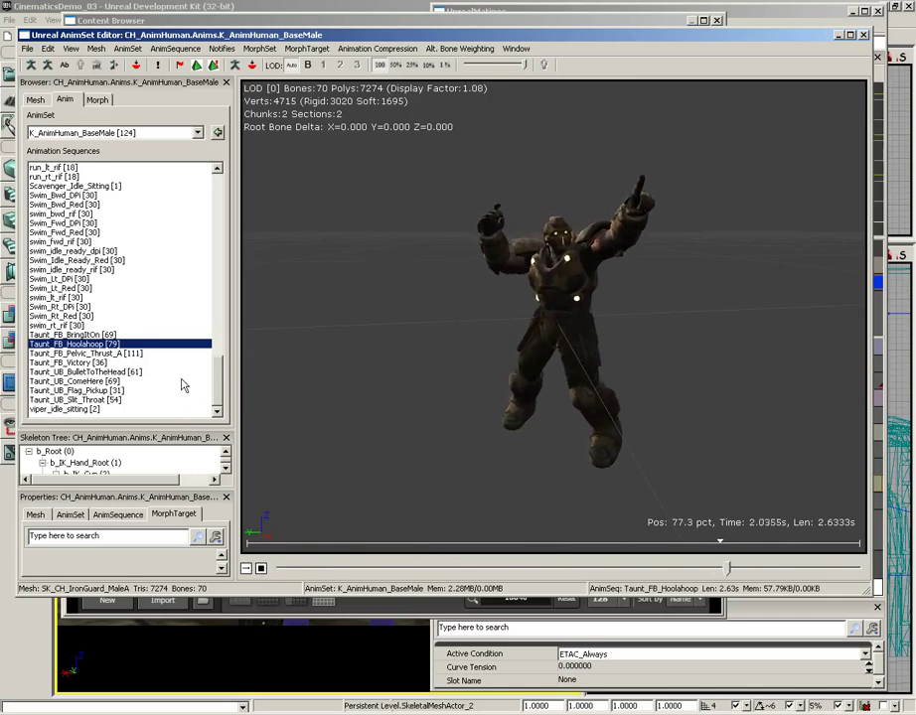
Preview Taunt_UB_BulletToTheHead, settle on Taunt_UB_Slit_Throat, and close the AnimSet Editor
left_click(105, 371)
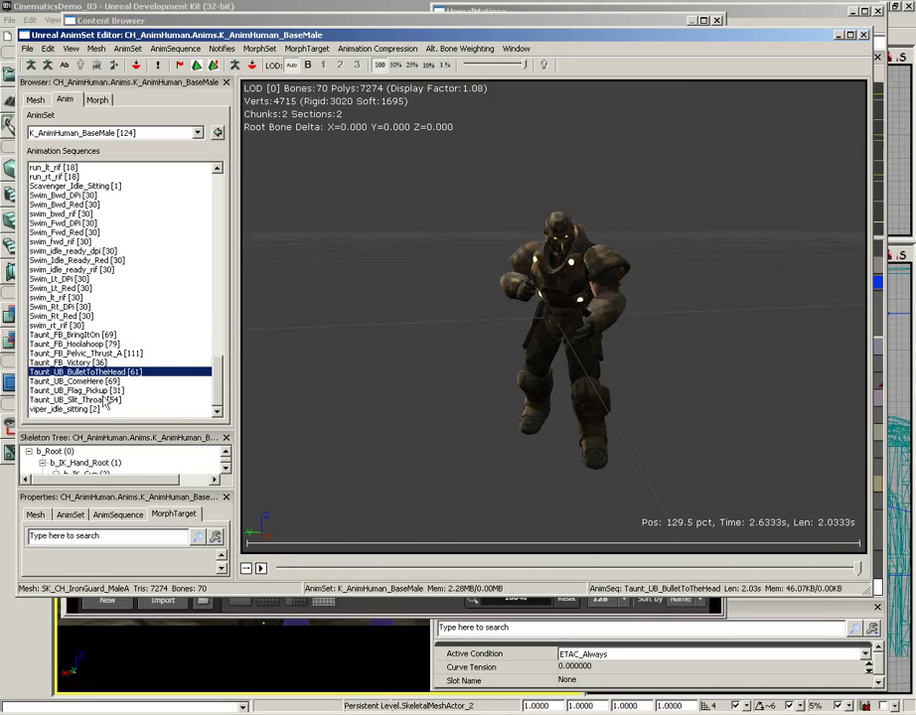
left_click(106, 400)
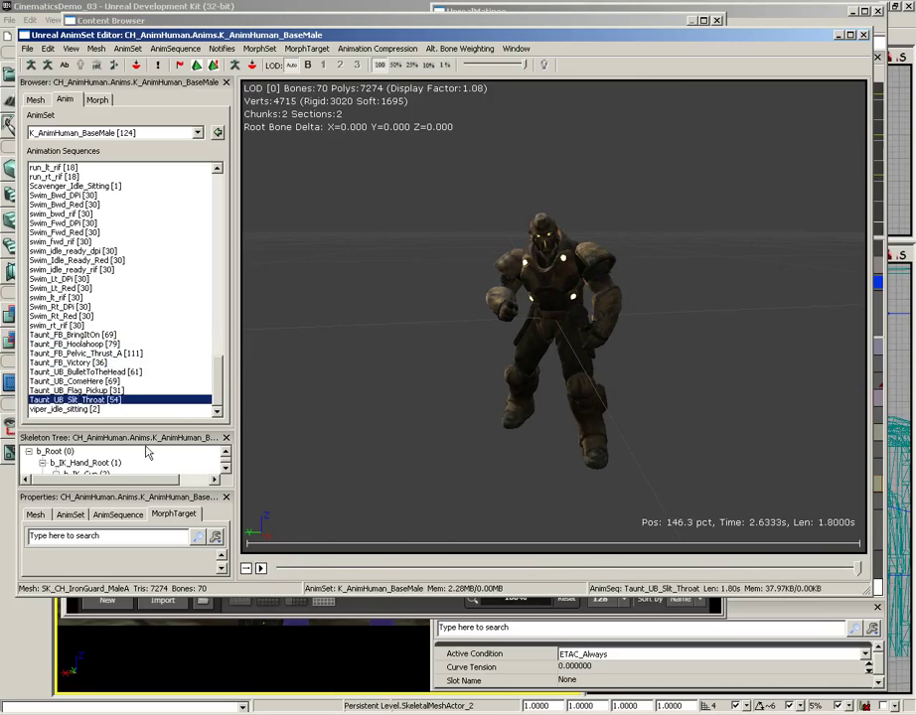
left_click(262, 570)
left_click(262, 570)
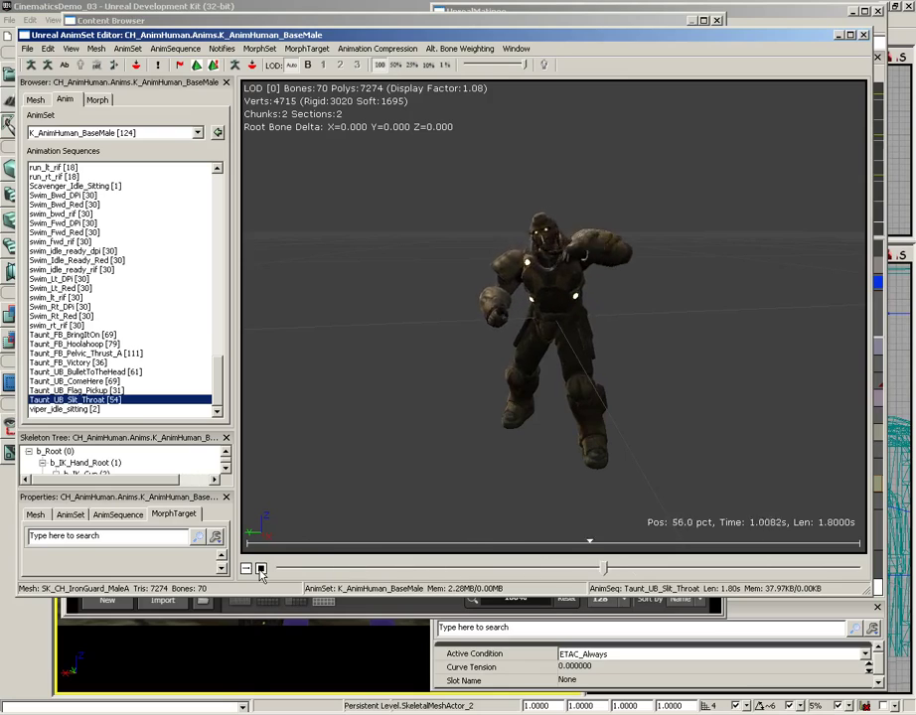
left_click(863, 35)
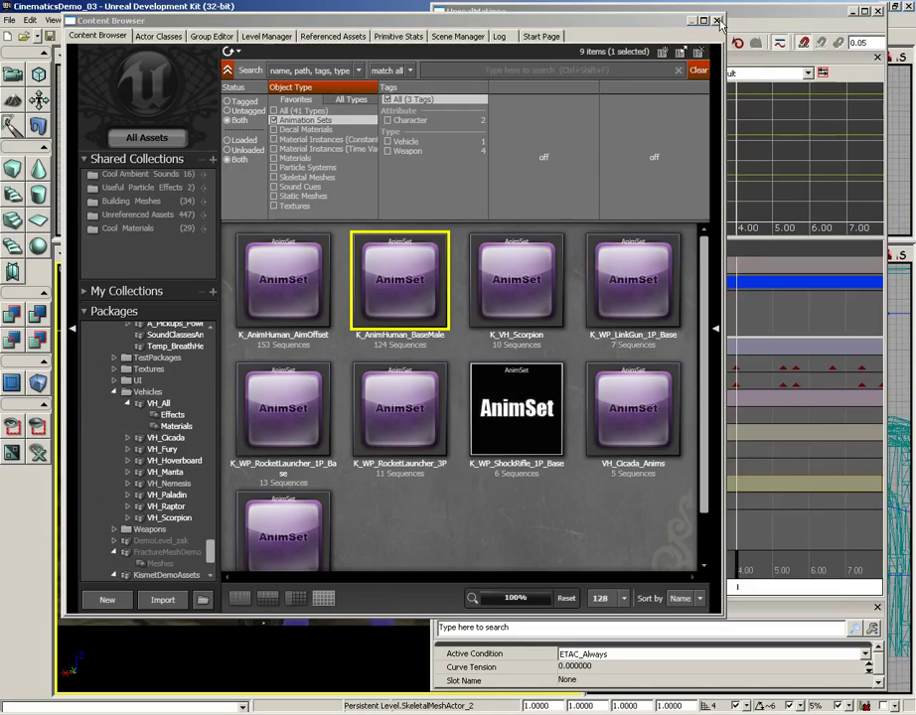
Close the Content Browser and start a new key on EnemyRobot's Anim track
left_click(717, 20)
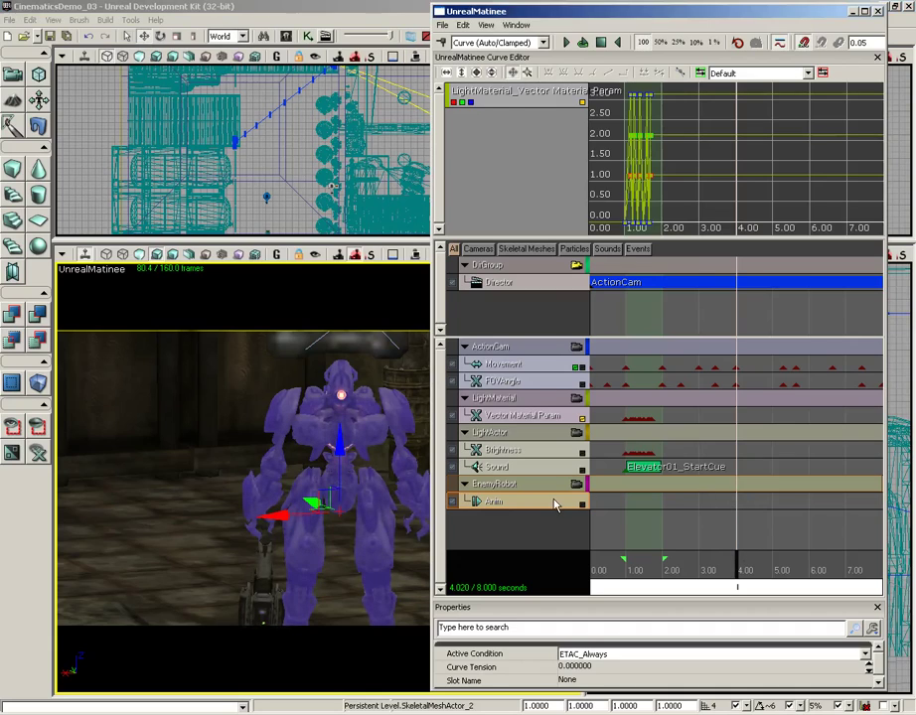
key("Return")
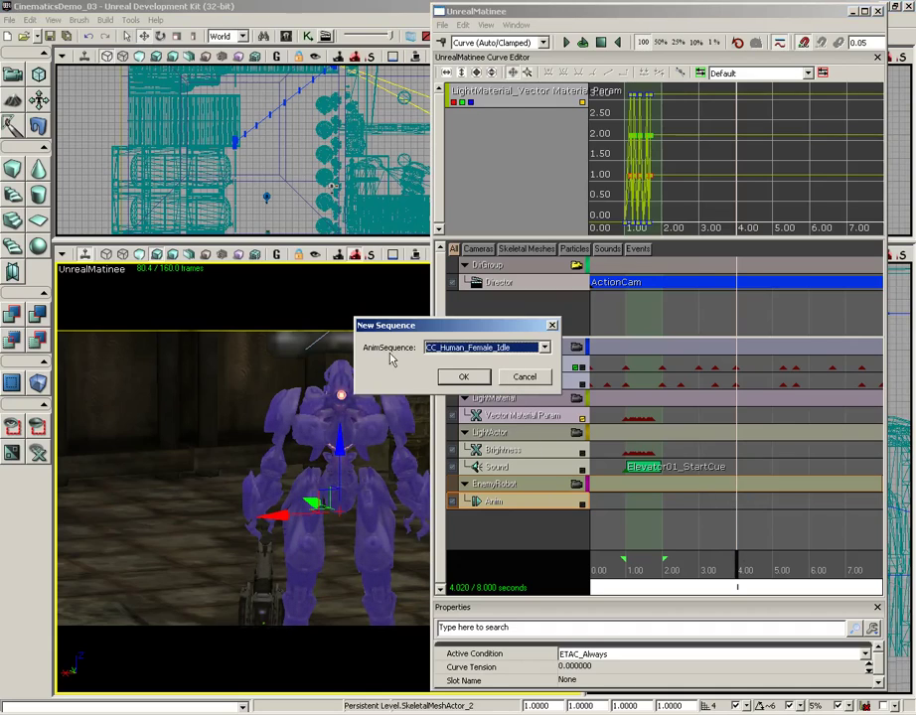
Choose Taunt_UB_Slit_Throat in the New Sequence dialog and confirm the 4.00 s key
left_click(544, 347)
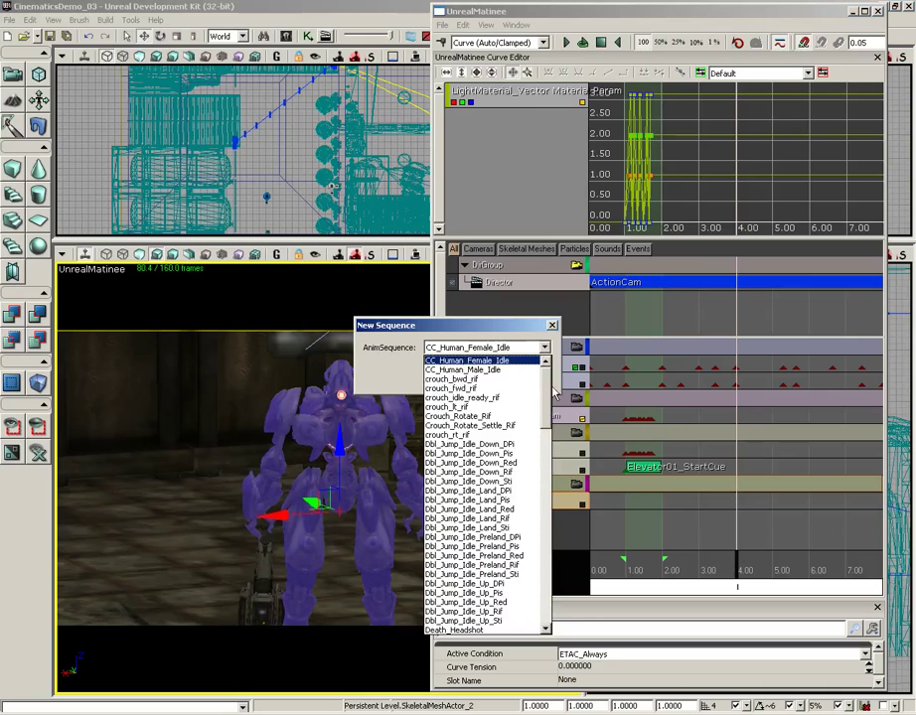
left_click_drag(545, 394, 545, 586)
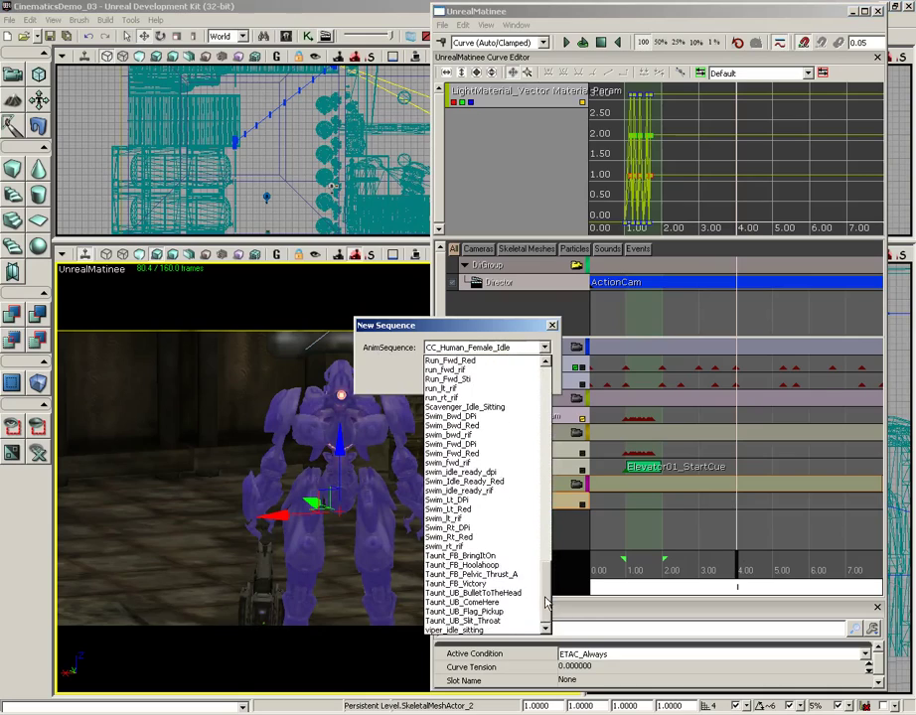
left_click(484, 623)
left_click(465, 378)
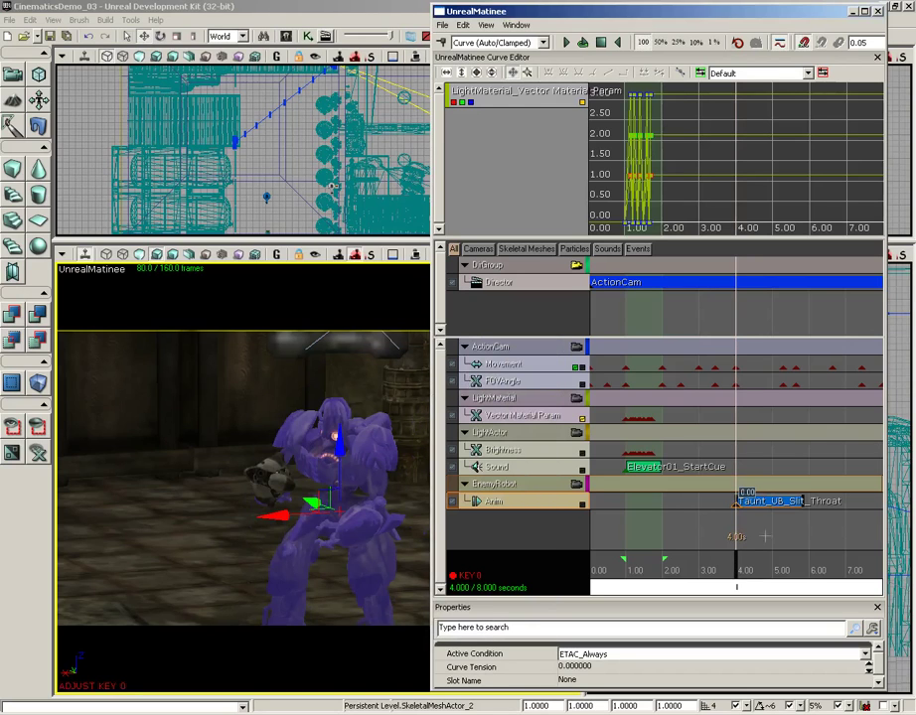
Move the Slit_Throat key from 4.00 s to about 3.85 s, scrubbing to check the pose
mouse_move(736, 568)
left_mouse_down()
mouse_move(719, 572)
mouse_move(811, 569)
mouse_move(765, 564)
left_mouse_up()
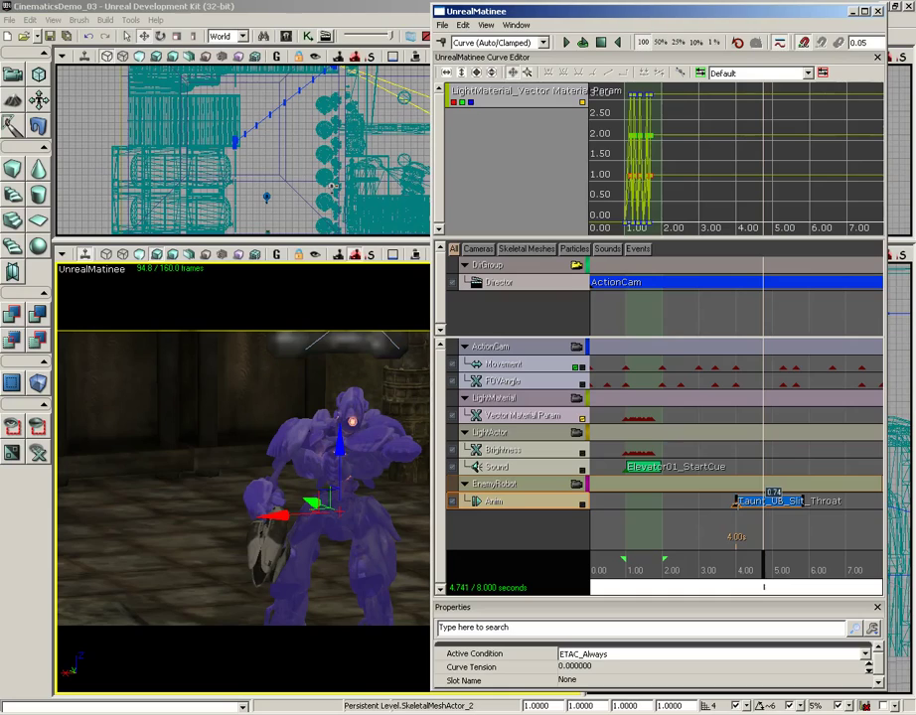
mouse_move(763, 570)
left_mouse_down()
mouse_move(738, 569)
mouse_move(745, 568)
left_mouse_up()
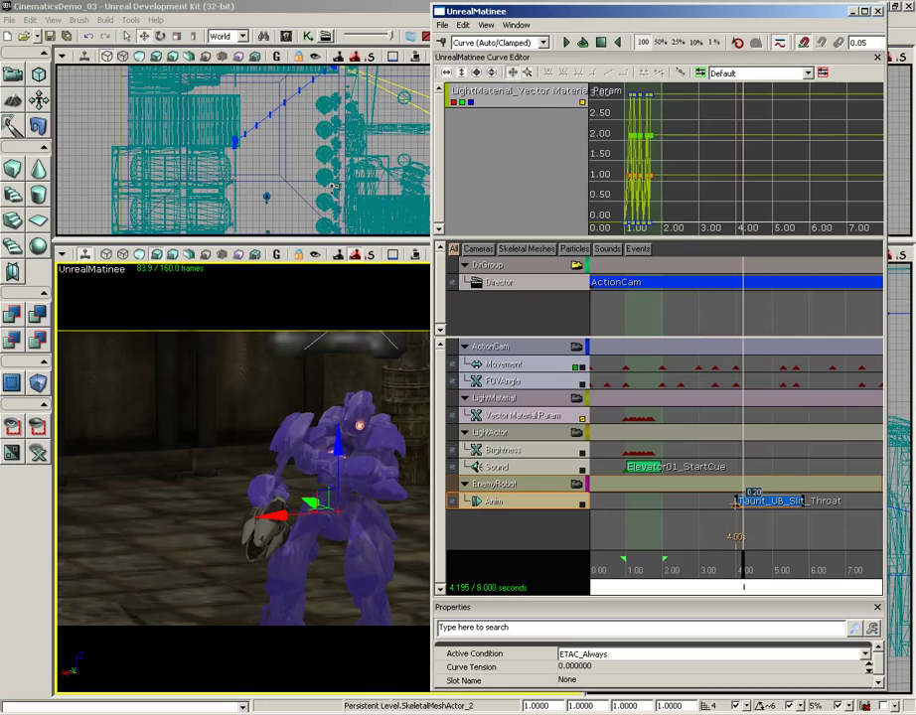
left_click_drag(735, 503, 728, 503, "ctrl")
left_click_drag(741, 568, 733, 568)
left_click_drag(551, 12, 702, 12)
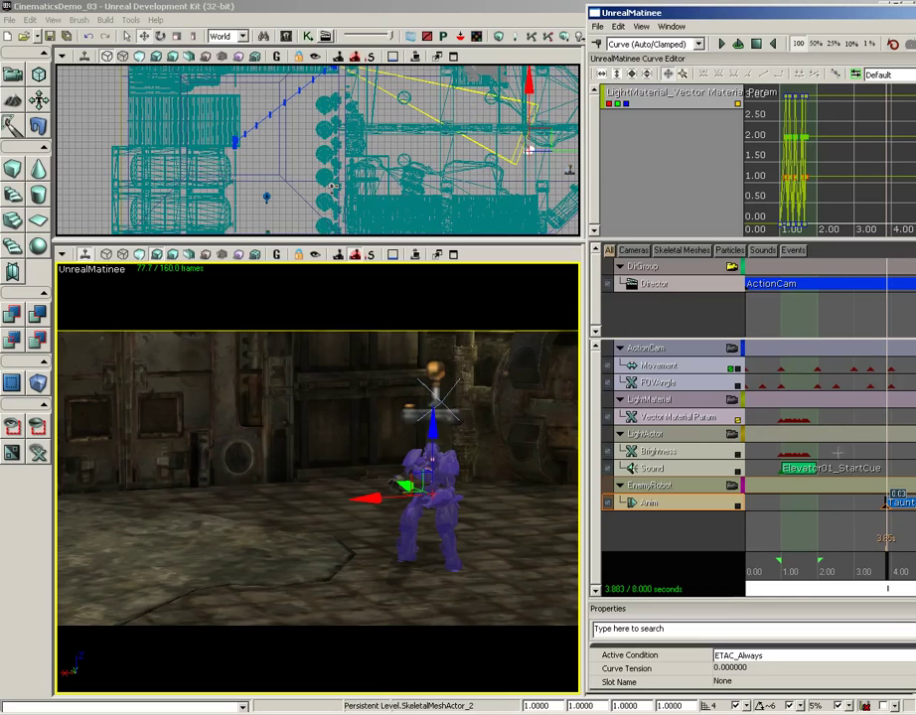
Scrub the timeline to about 3.836 s and switch to a free perspective view to watch the Slit_Throat taunt
scroll(837, 452, "down", 4)
left_click(820, 568)
mouse_move(821, 568)
left_mouse_down()
mouse_move(811, 568)
mouse_move(852, 571)
mouse_move(805, 572)
mouse_move(822, 568)
left_mouse_up()
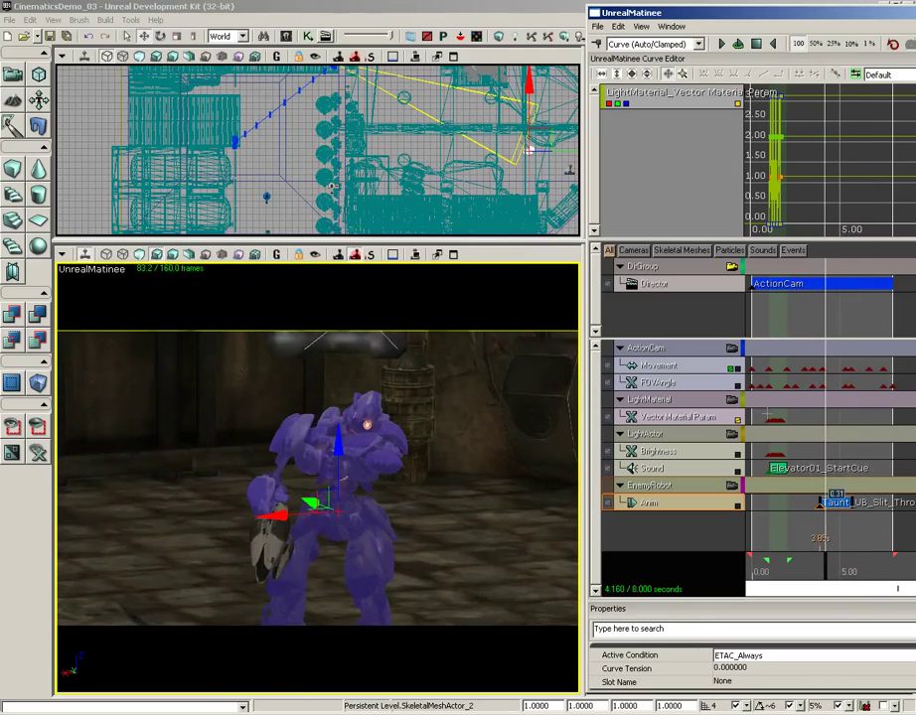
left_click(731, 268)
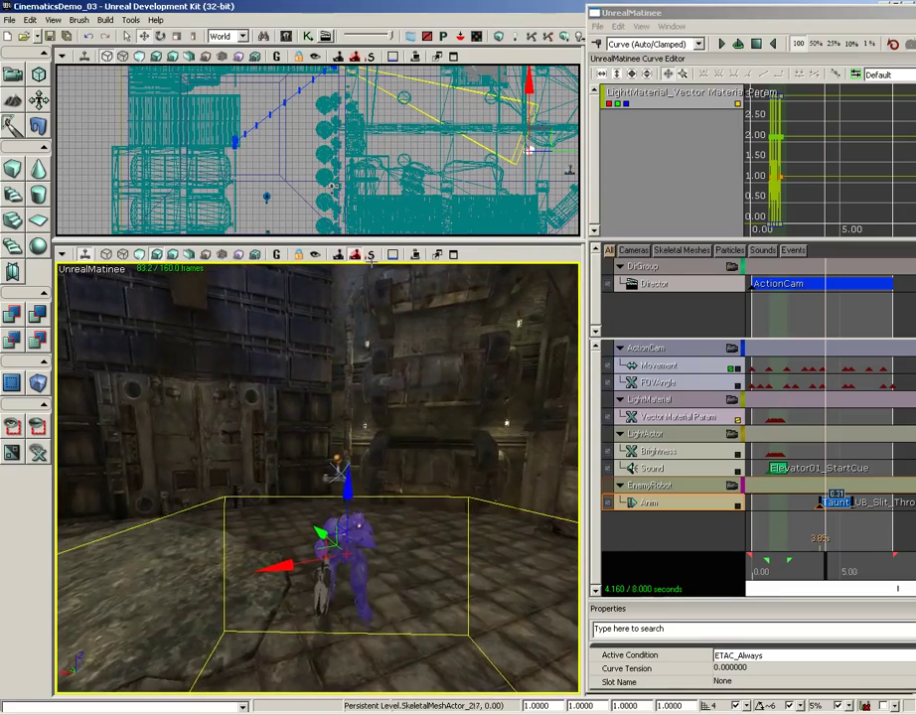
mouse_move(822, 573)
left_mouse_down()
mouse_move(797, 567)
mouse_move(862, 568)
mouse_move(808, 566)
mouse_move(852, 566)
left_mouse_up()
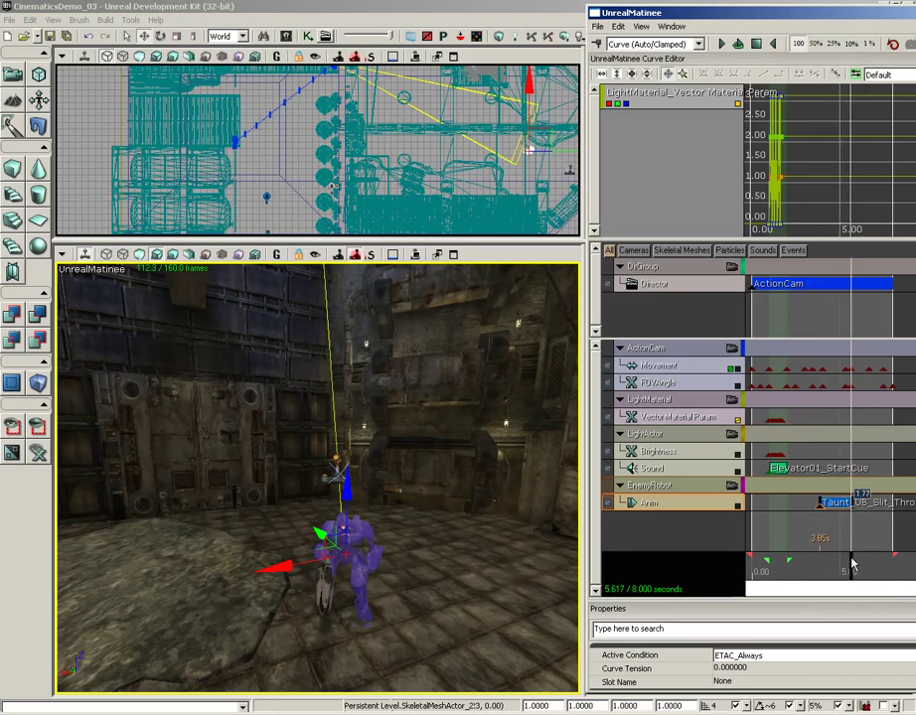
Lock the view to the director's camera and play the cinematic twice from the start to 8.000 s
left_click(732, 268)
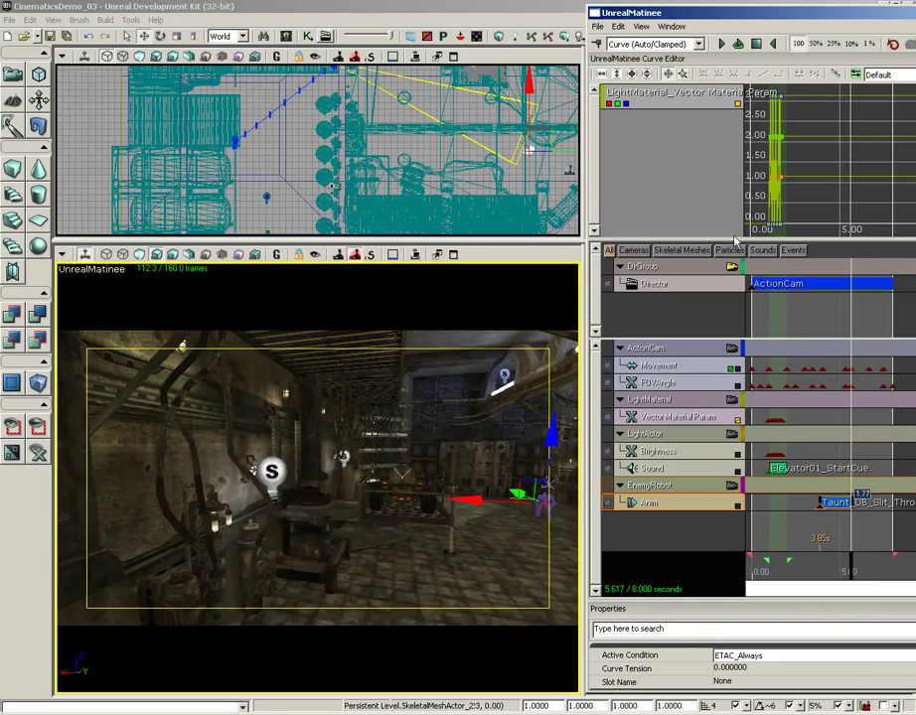
left_click(756, 45)
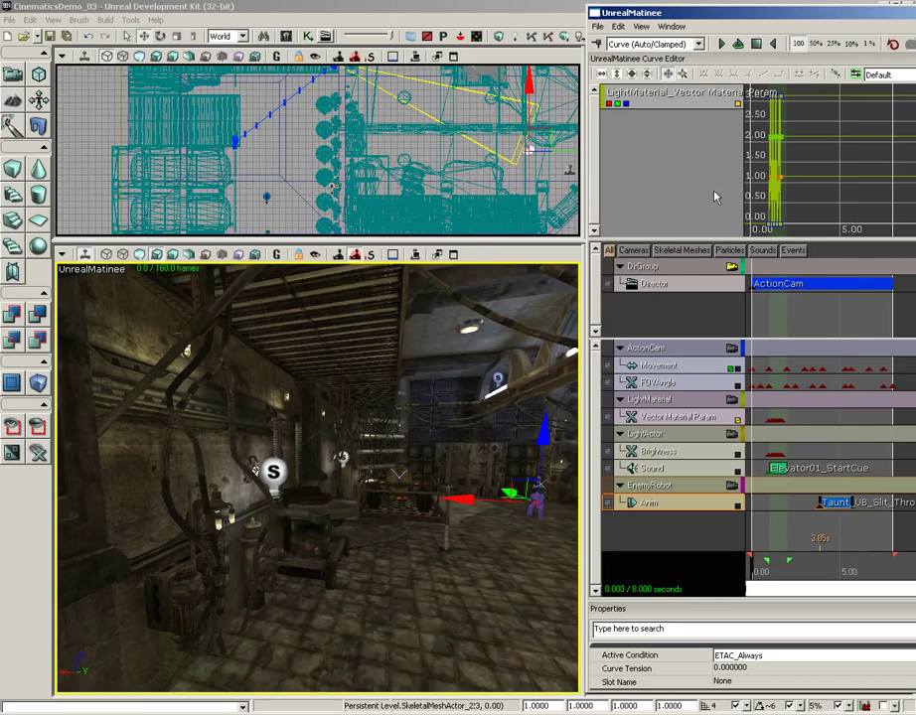
left_click(723, 45)
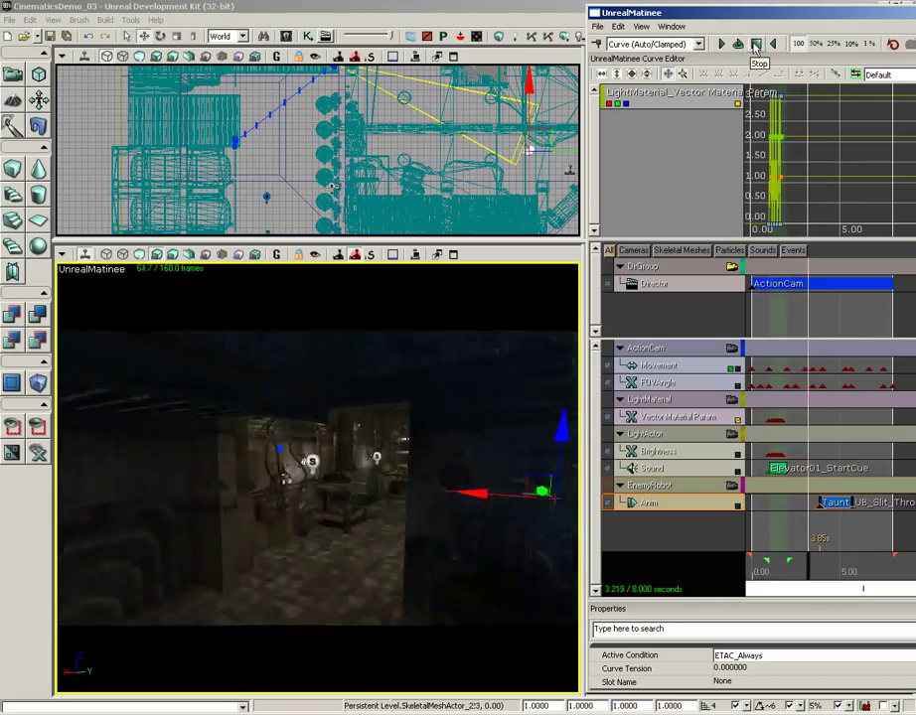
left_click(756, 45)
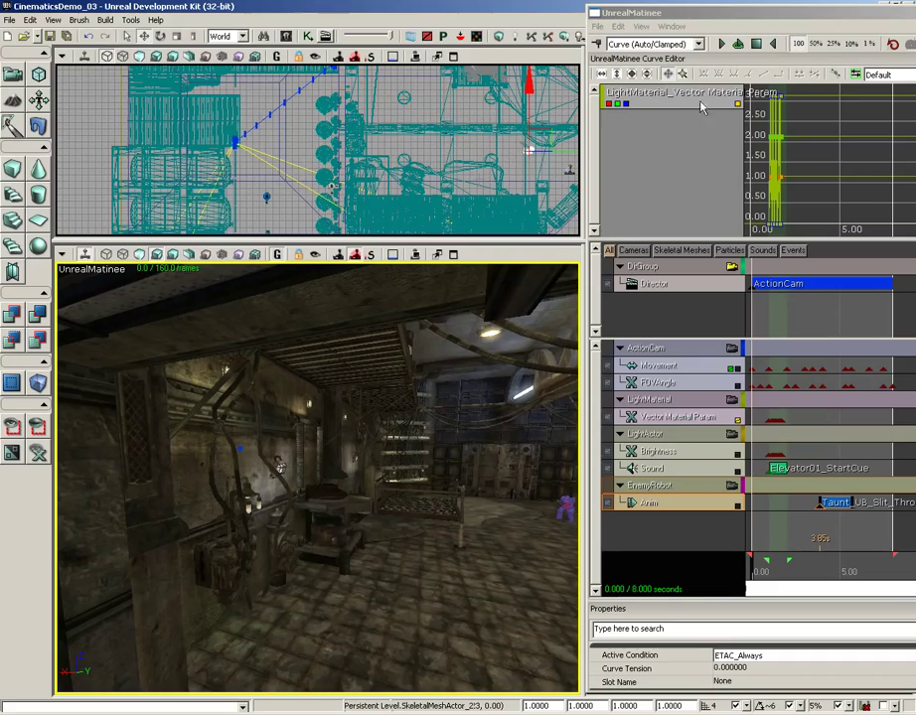
left_click(723, 45)
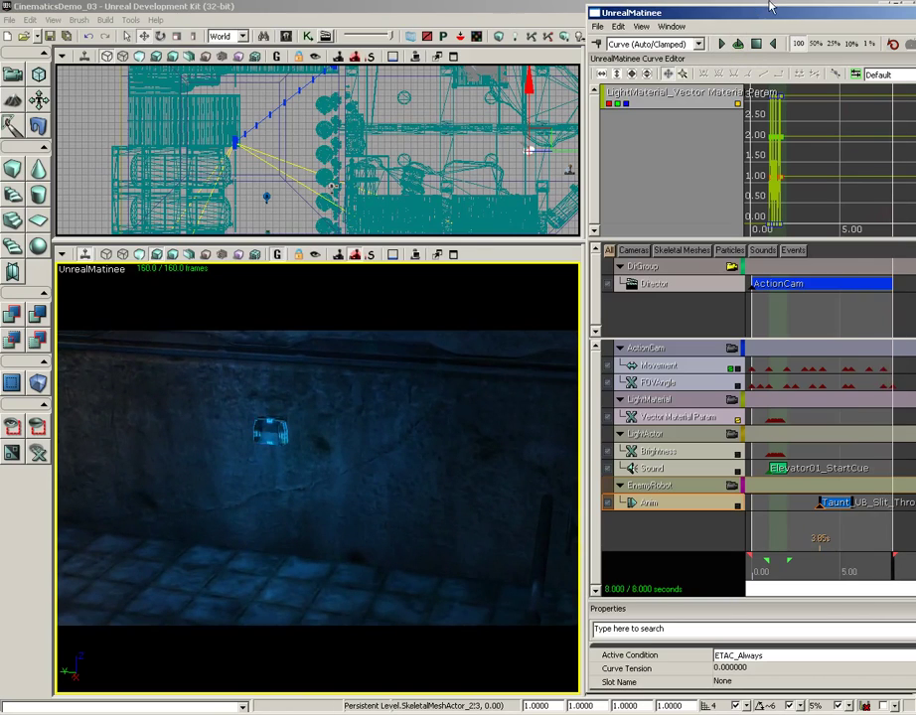
left_click_drag(730, 16, 646, 8)
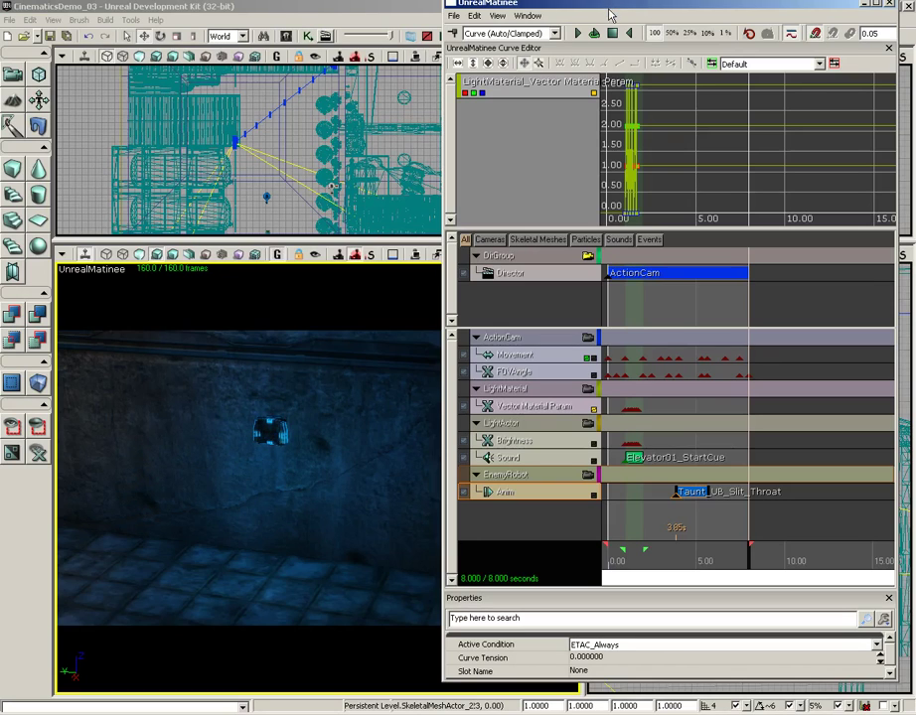
Open the Content Browser with Ctrl+Shift+F, showing all asset types, and expand the KismetDemoAssets package
left_click_drag(610, 15, 668, 24)
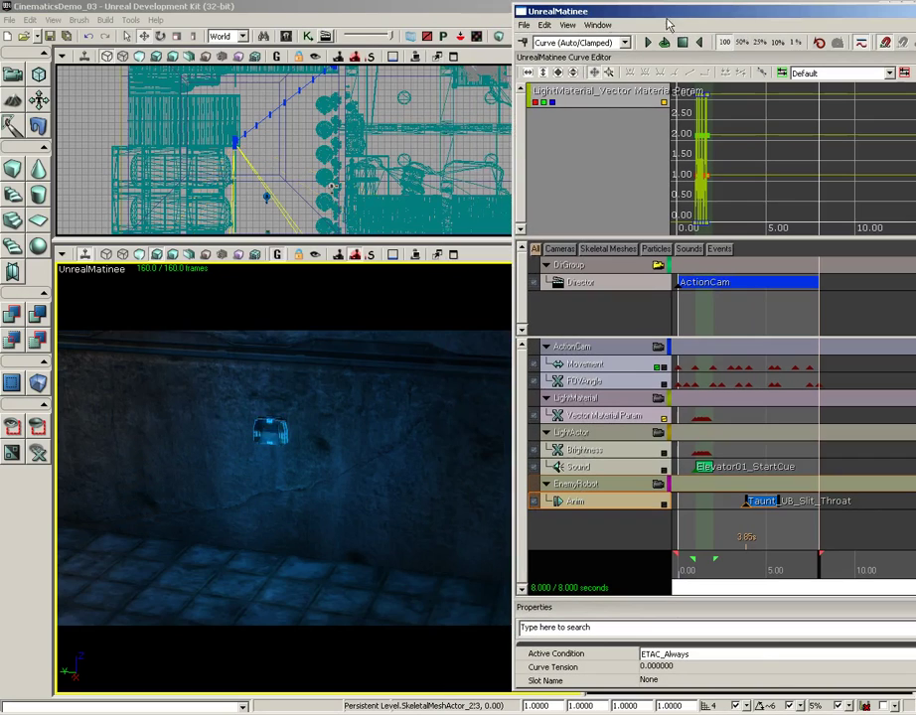
key("ctrl+shift+f")
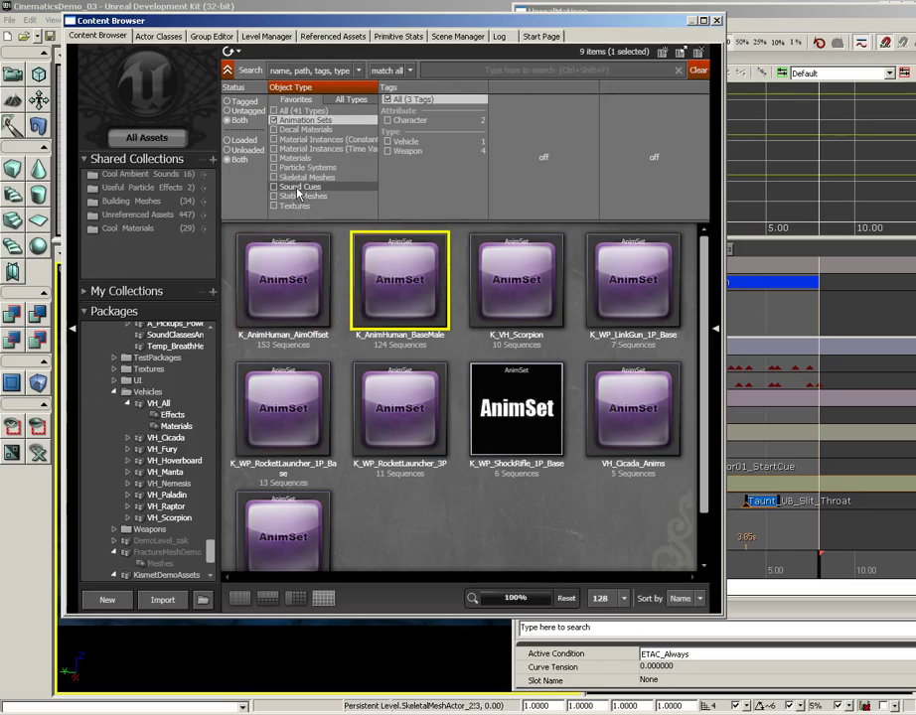
left_click(286, 111)
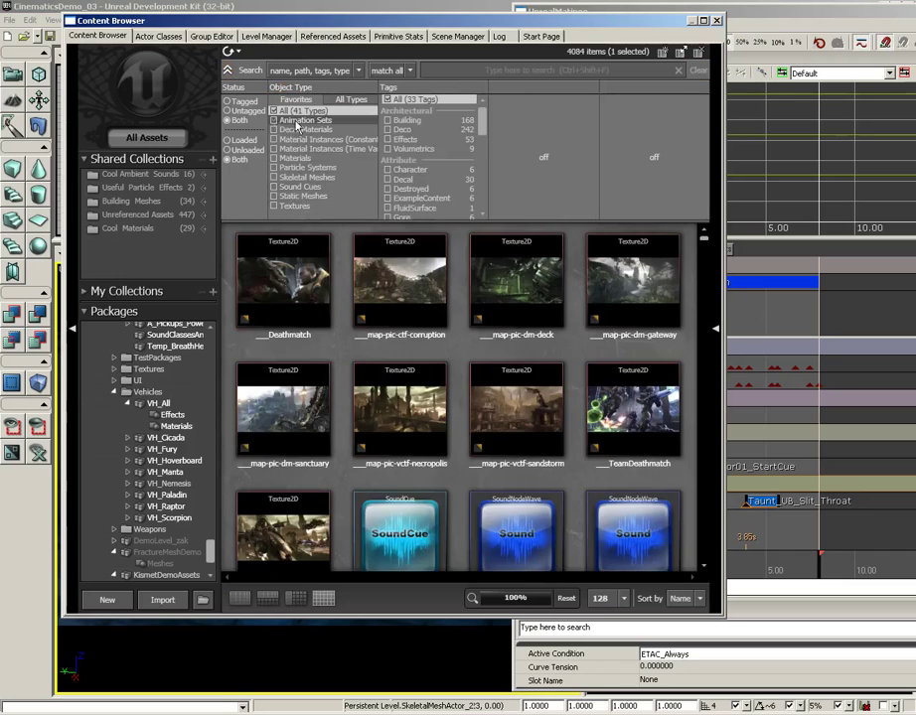
left_click(114, 574)
scroll(180, 546, "down", 2)
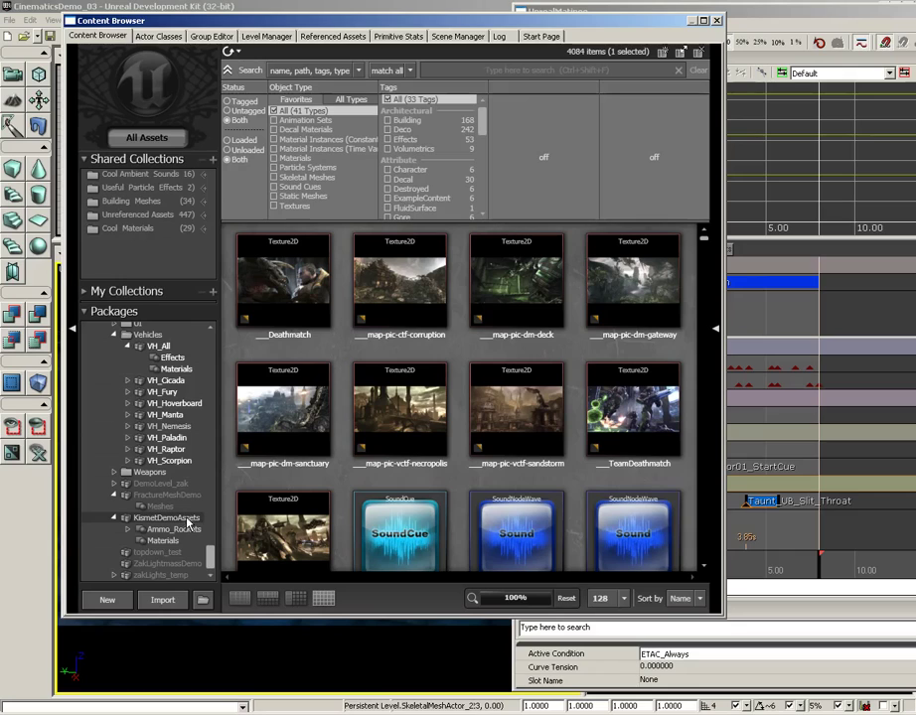
Search 'corrupt' and filter to KismetDemoAssets, leaving only A_BotStatus_Corrupt_UnitInPosition
left_click(504, 70)
type("corrupt")
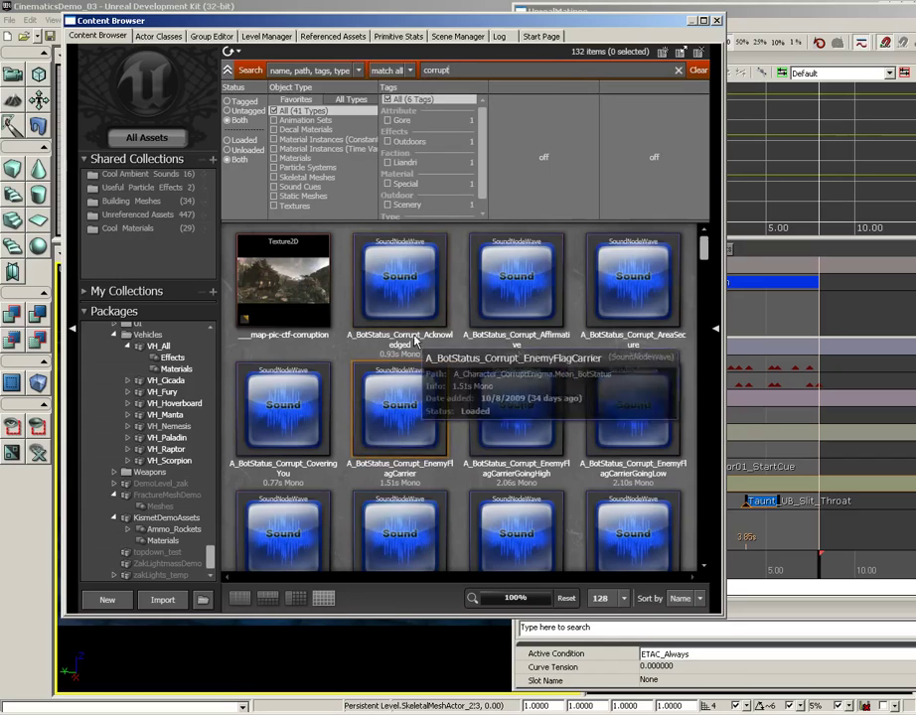
left_click(415, 272)
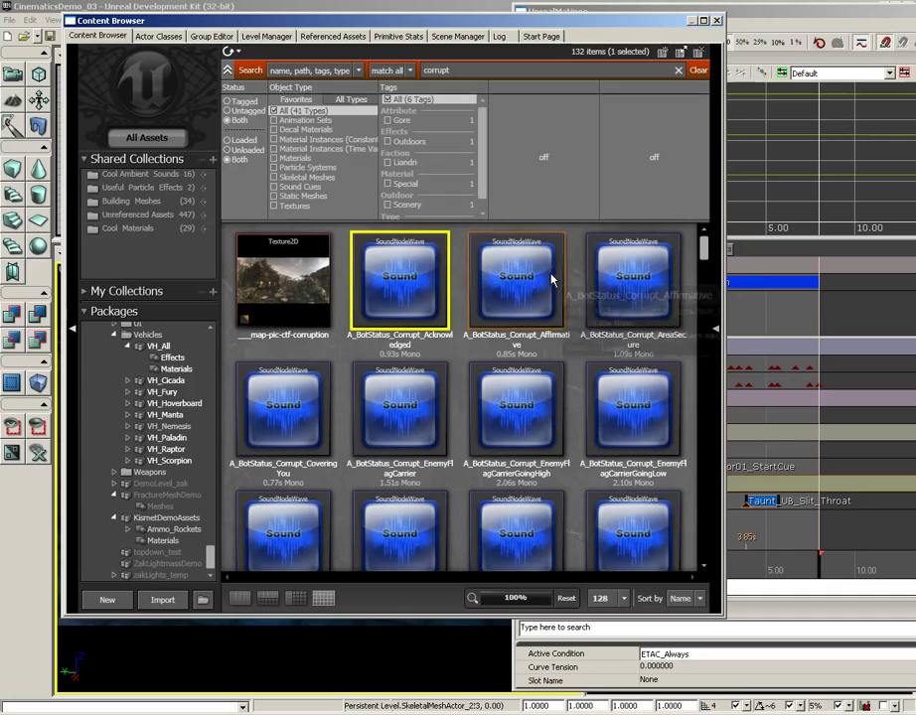
left_click_drag(703, 248, 705, 288)
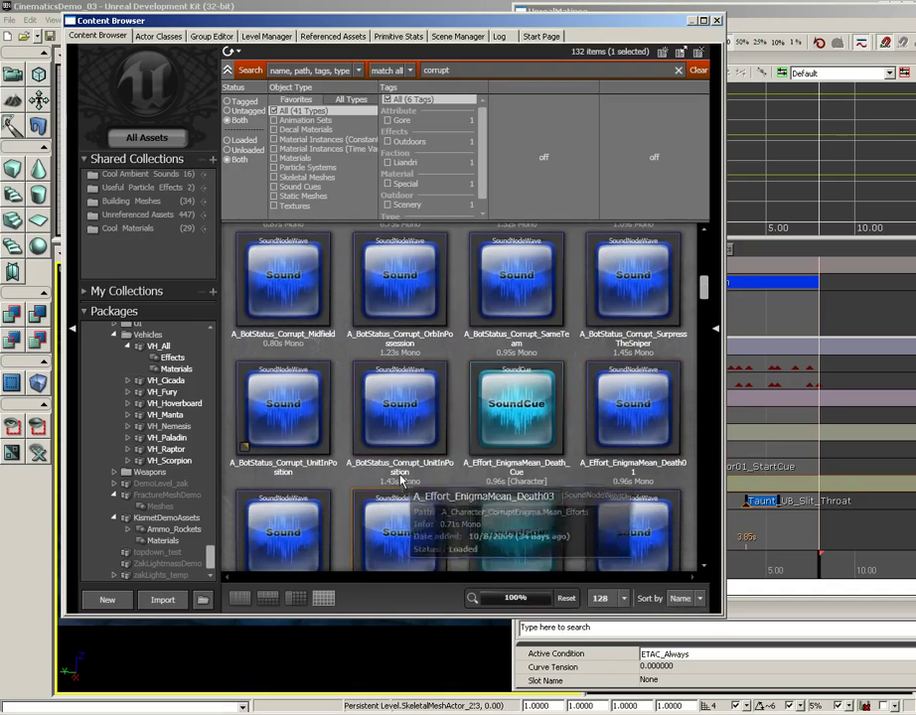
left_click(404, 424)
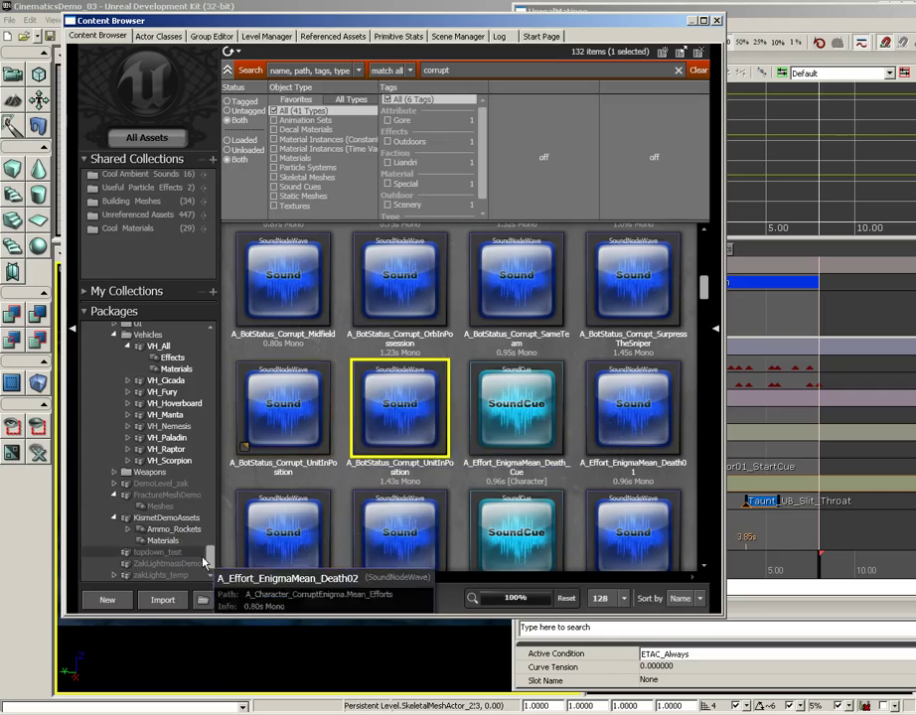
left_click(176, 519)
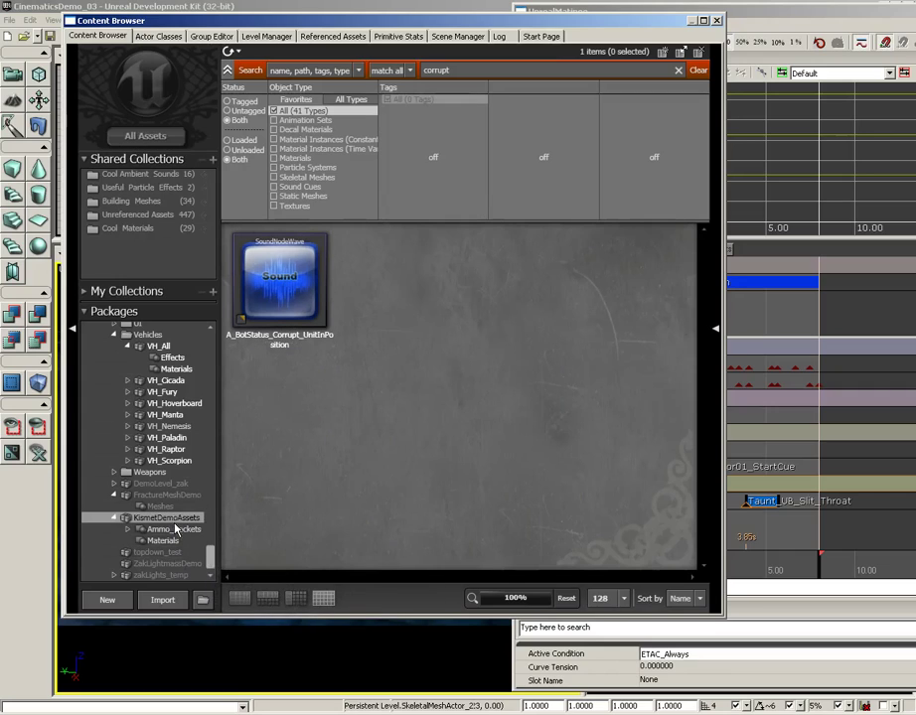
Clear the 'corrupt' search to list all six KismetDemoAssets items and select BotVoiceCue
left_click(176, 529)
left_click(160, 517)
left_click(698, 69)
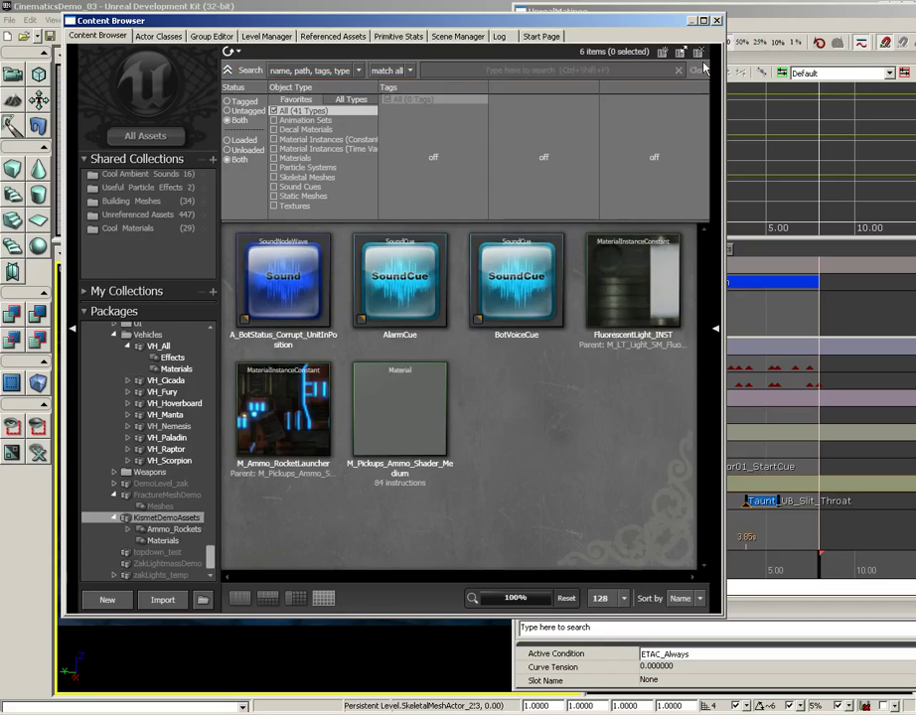
left_click(527, 313)
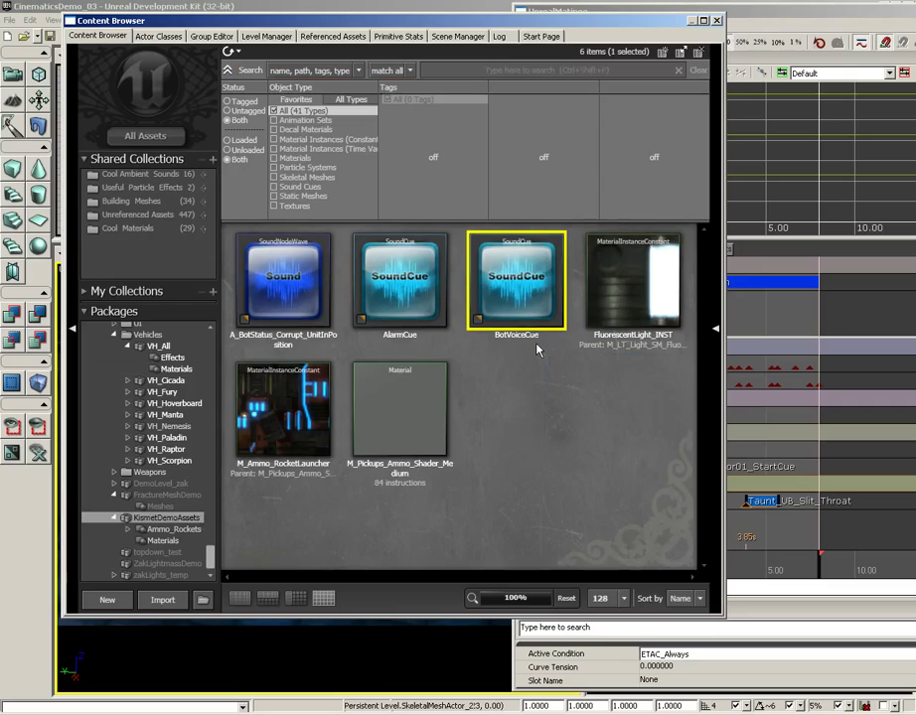
Bring up the context menu of actions for the BotVoiceCue sound cue
right_click(491, 410)
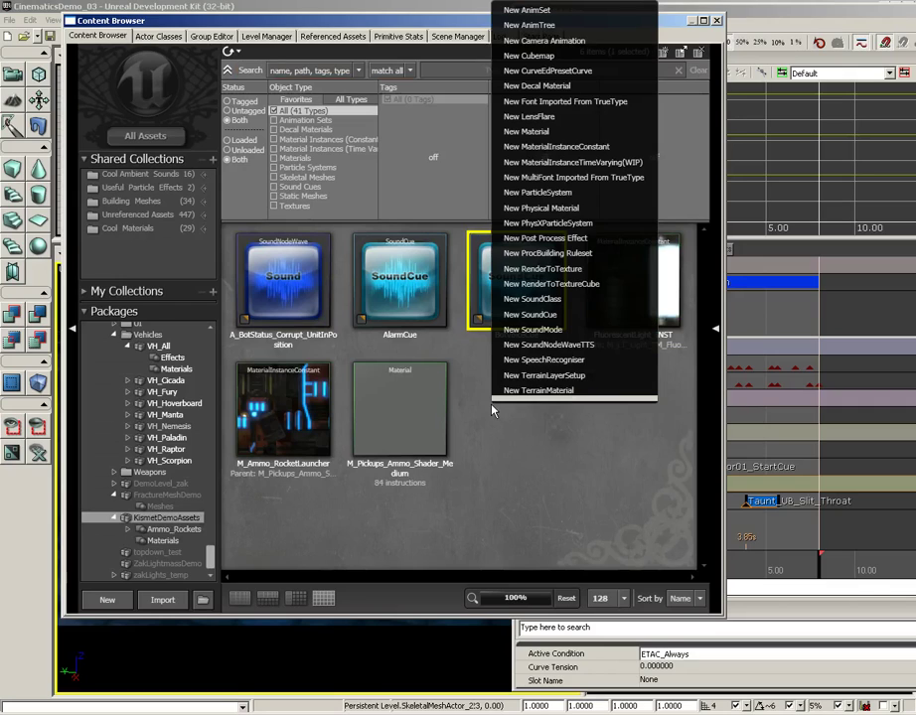
mouse_move(556, 399)
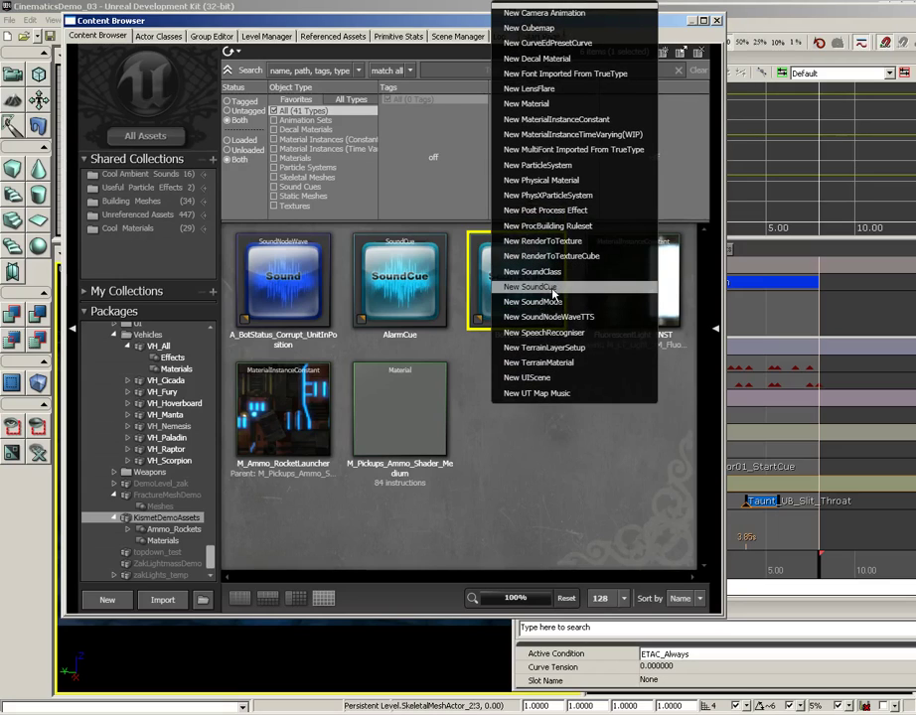
left_click(539, 435)
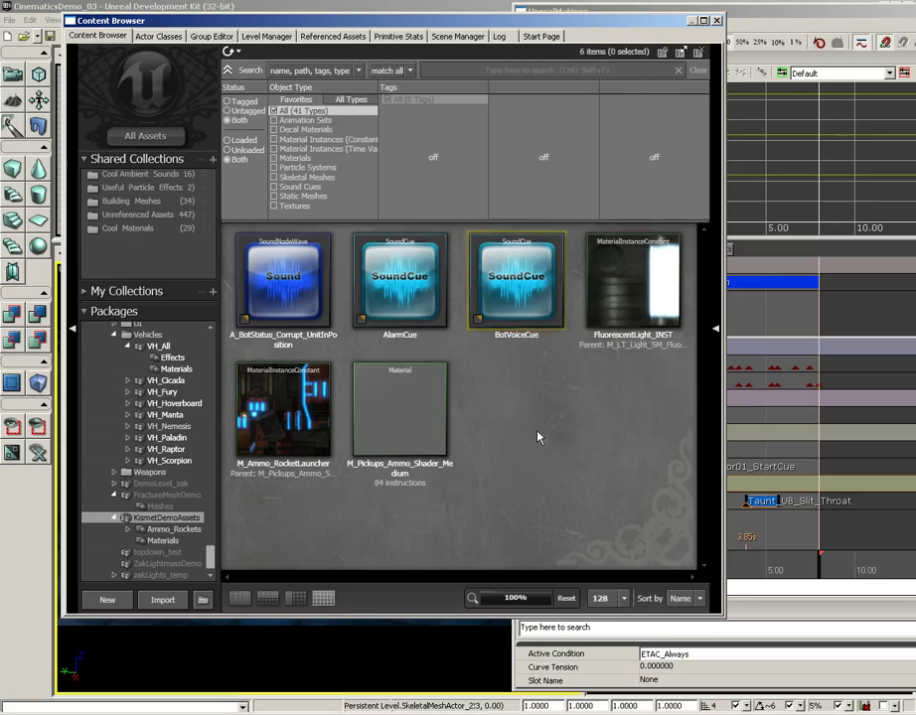
right_click(503, 283)
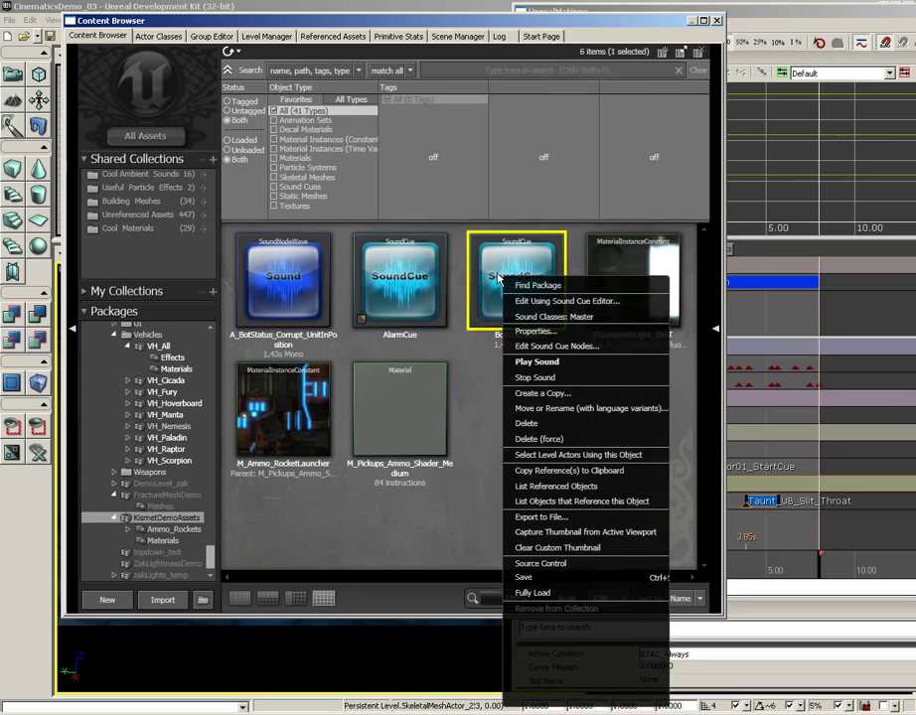
left_click(559, 306)
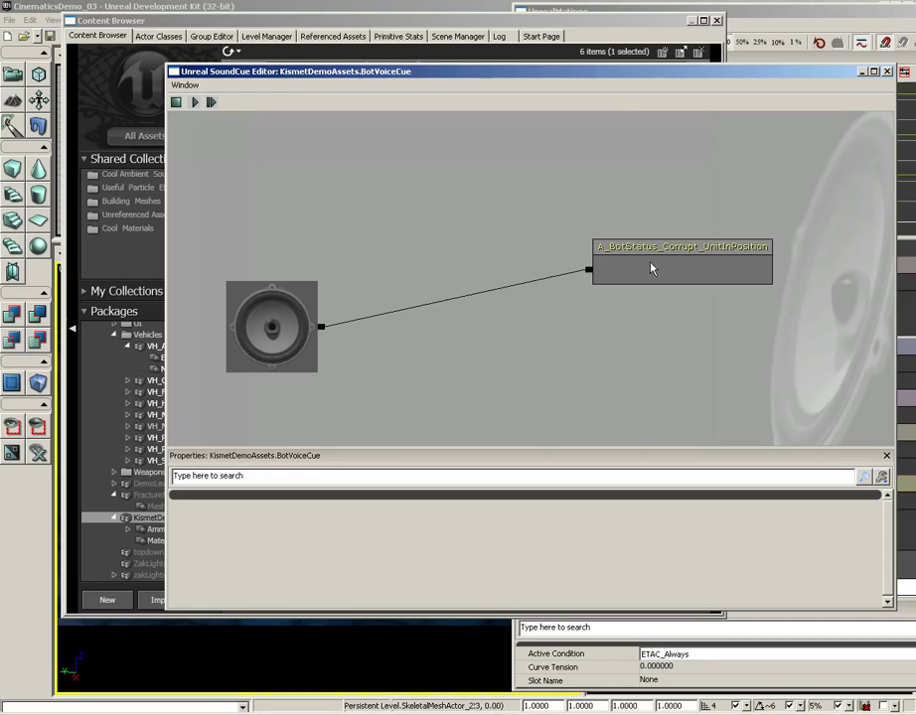
right_click(613, 181)
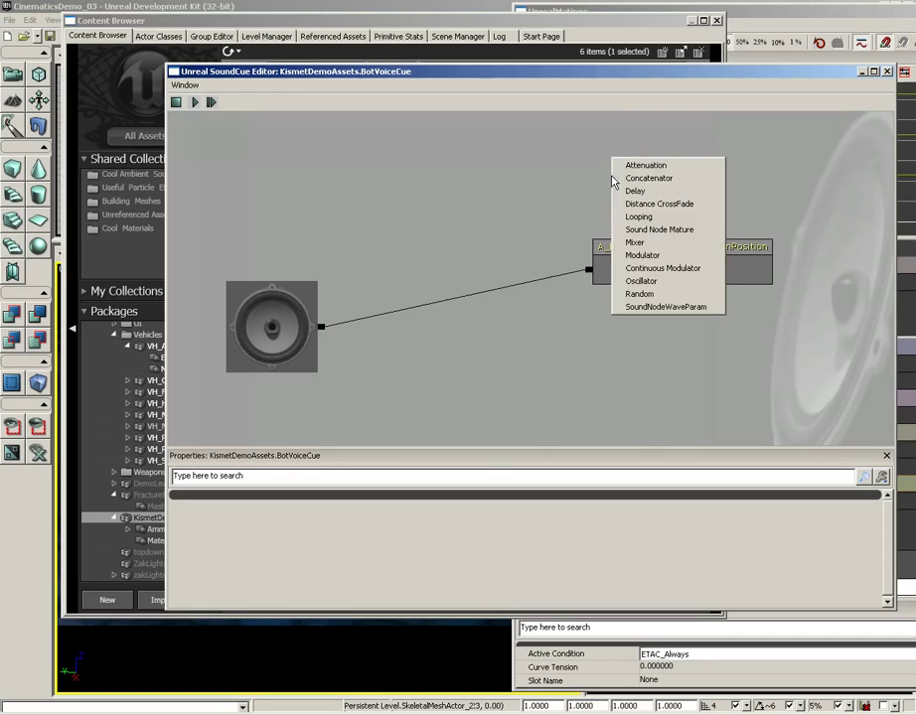
left_click(594, 169)
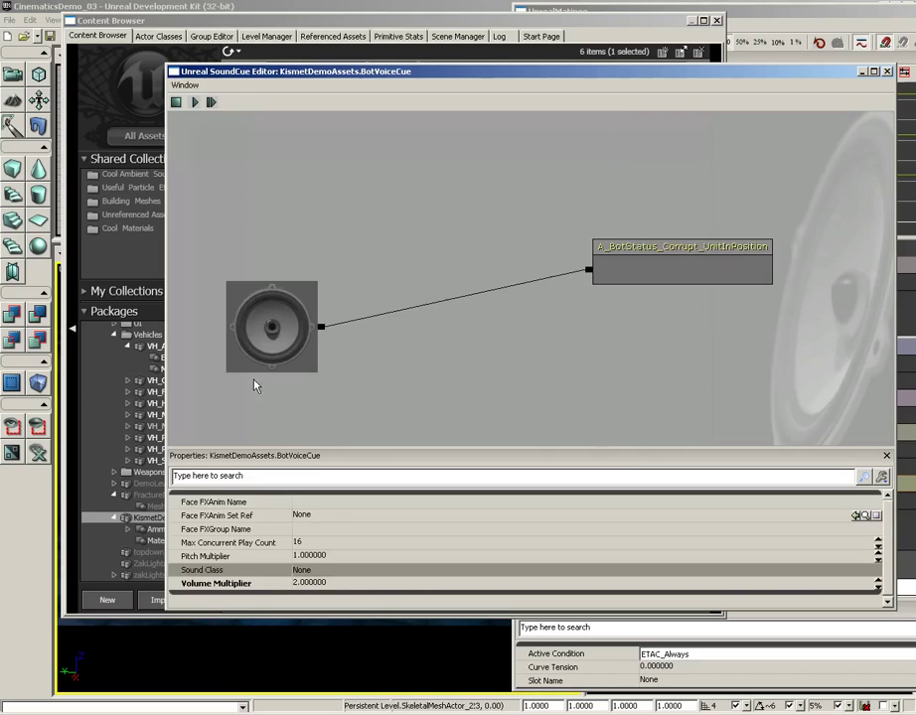
left_click(599, 278)
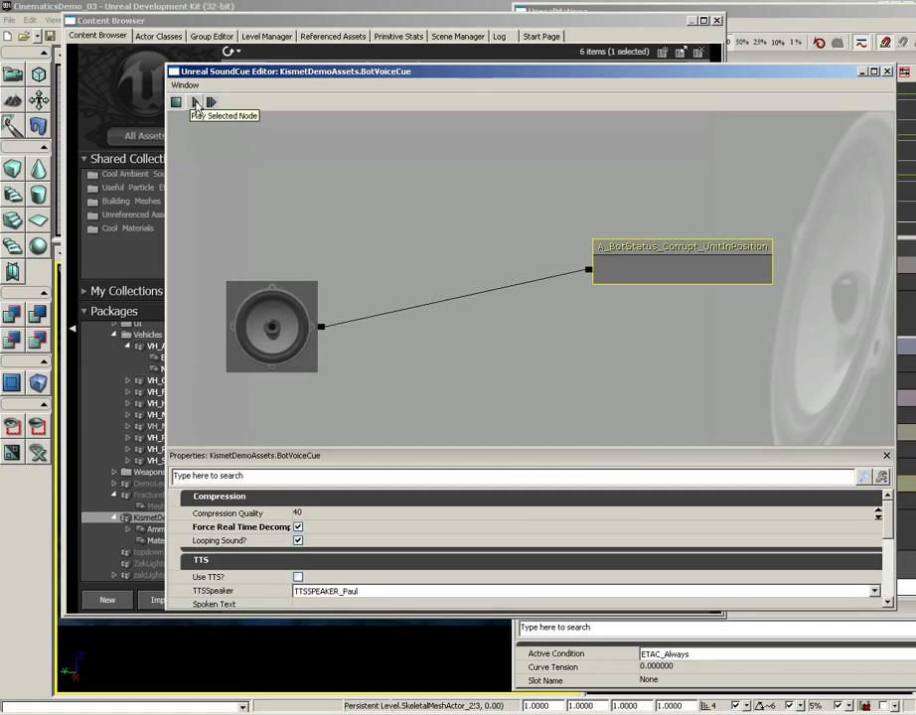
left_click(888, 73)
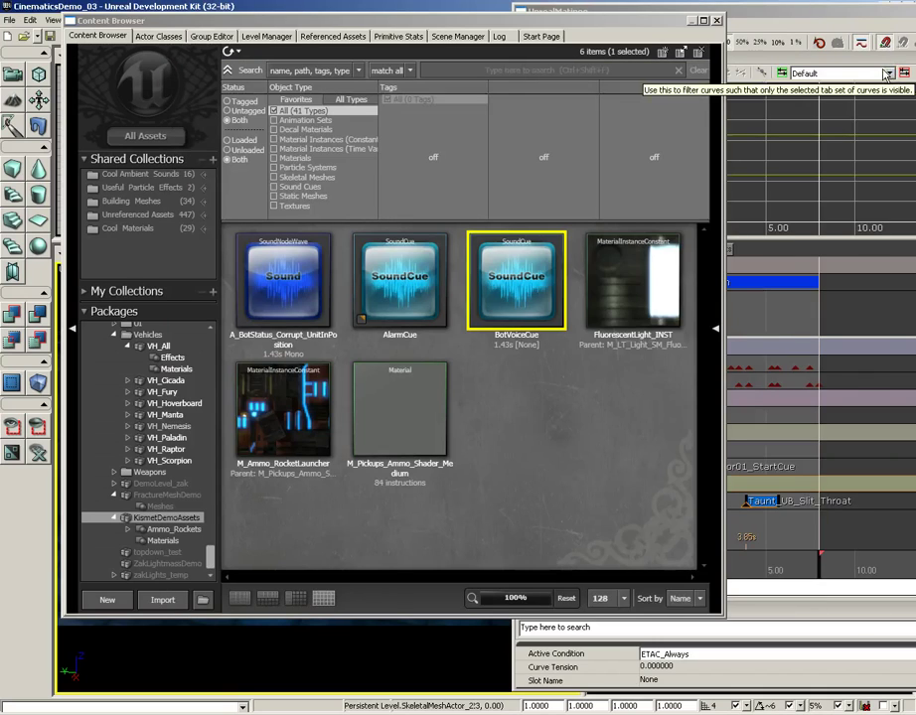
Add a new Sound track under the EnemyRobot group and scrub the preview to about 3.9 seconds
left_click(717, 24)
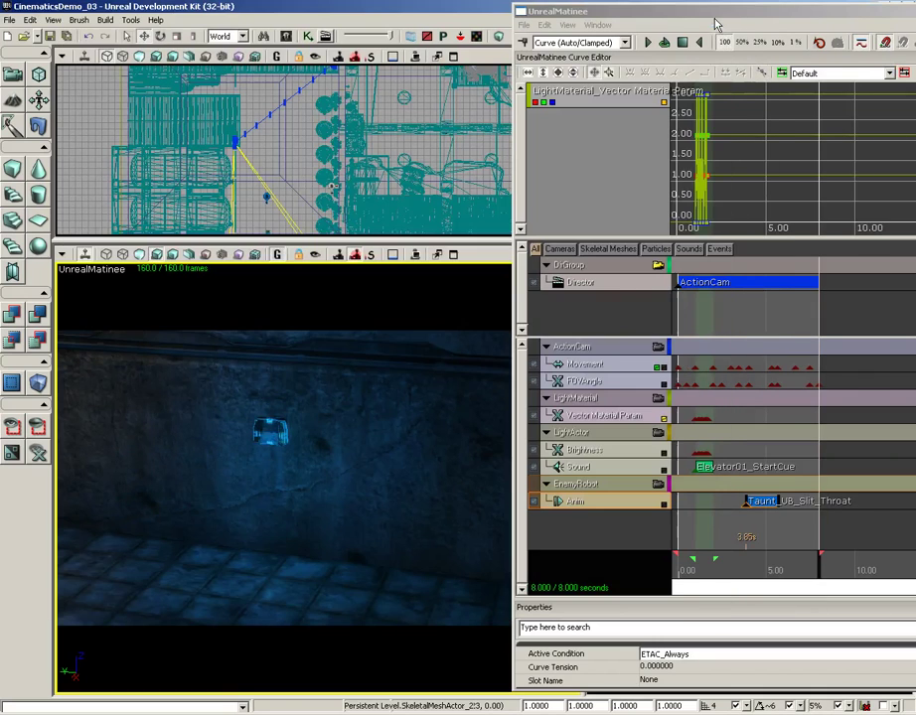
left_click_drag(819, 573, 741, 571)
mouse_move(749, 571)
left_mouse_down()
mouse_move(770, 571)
mouse_move(742, 571)
left_mouse_up()
left_click(594, 485)
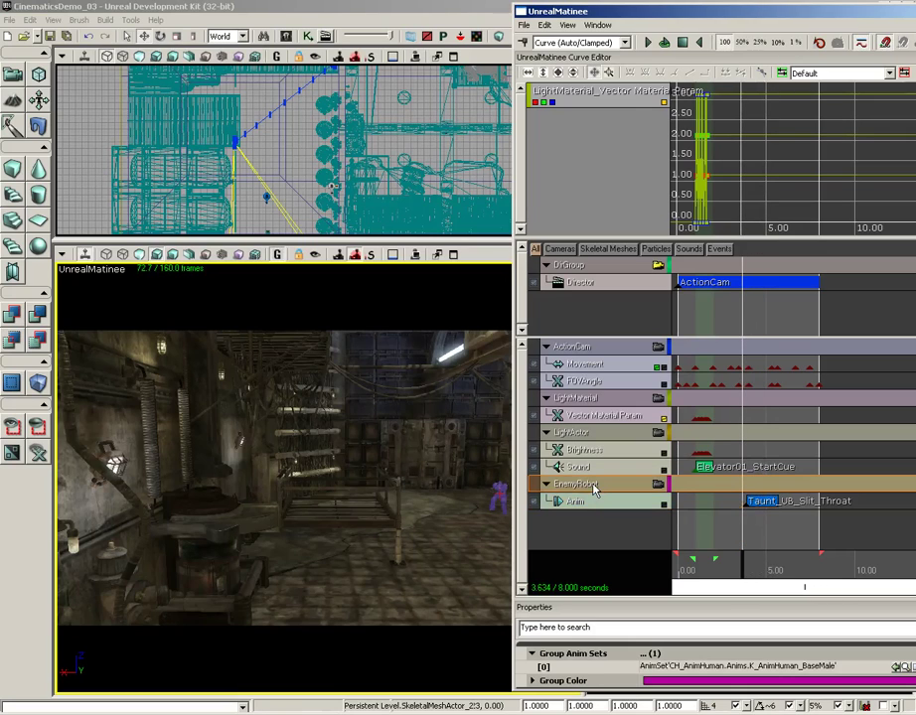
right_click(594, 488)
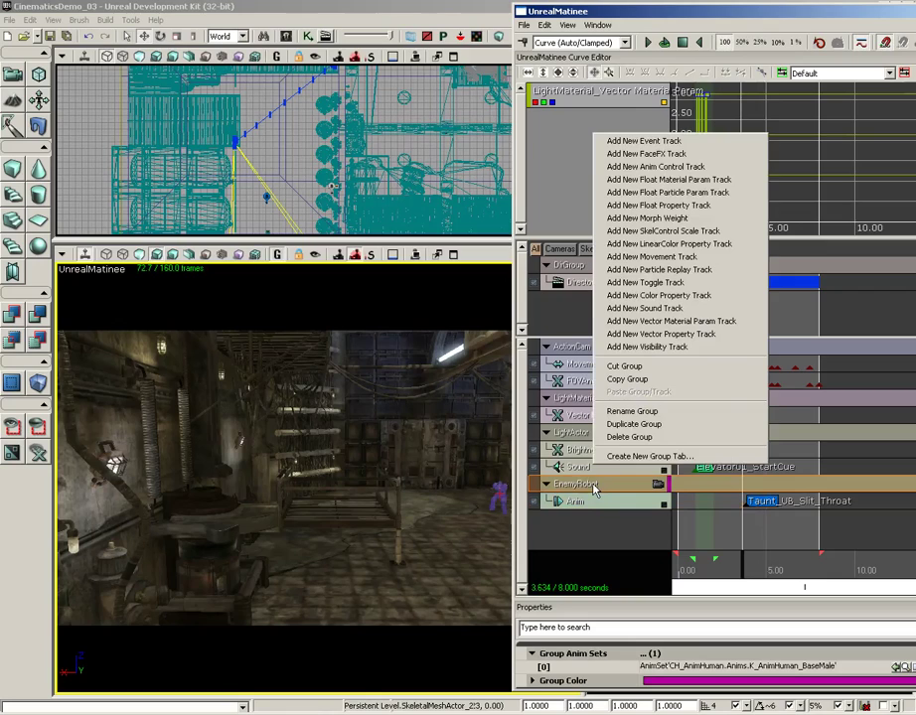
left_click(641, 308)
left_click_drag(744, 565, 747, 570)
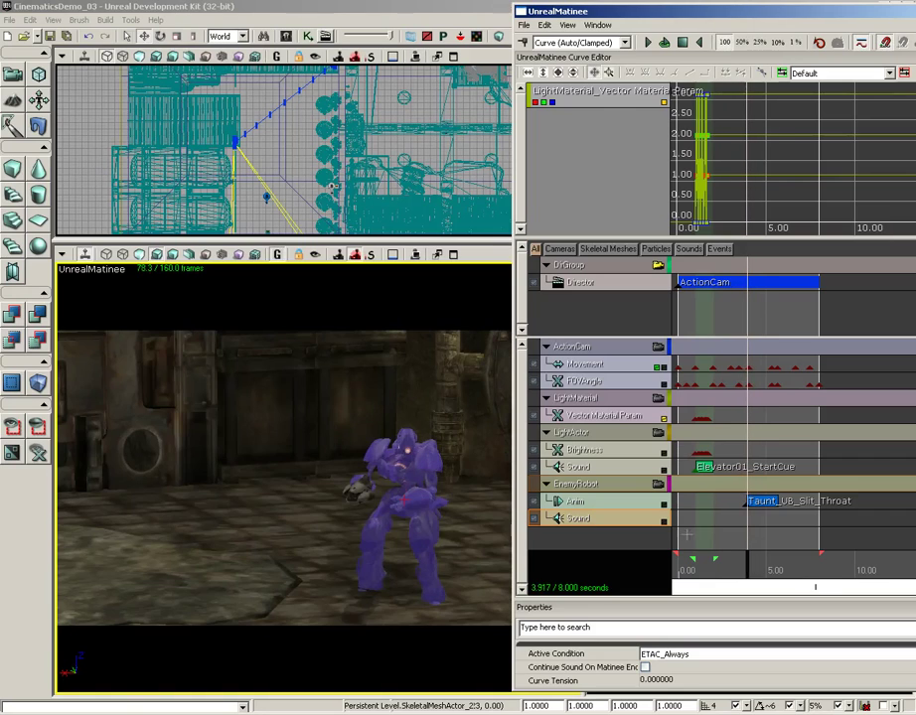
Place the BotVoiceCue key at 3.90 s, play the sequence through, then close the Matinee editor
key("Return")
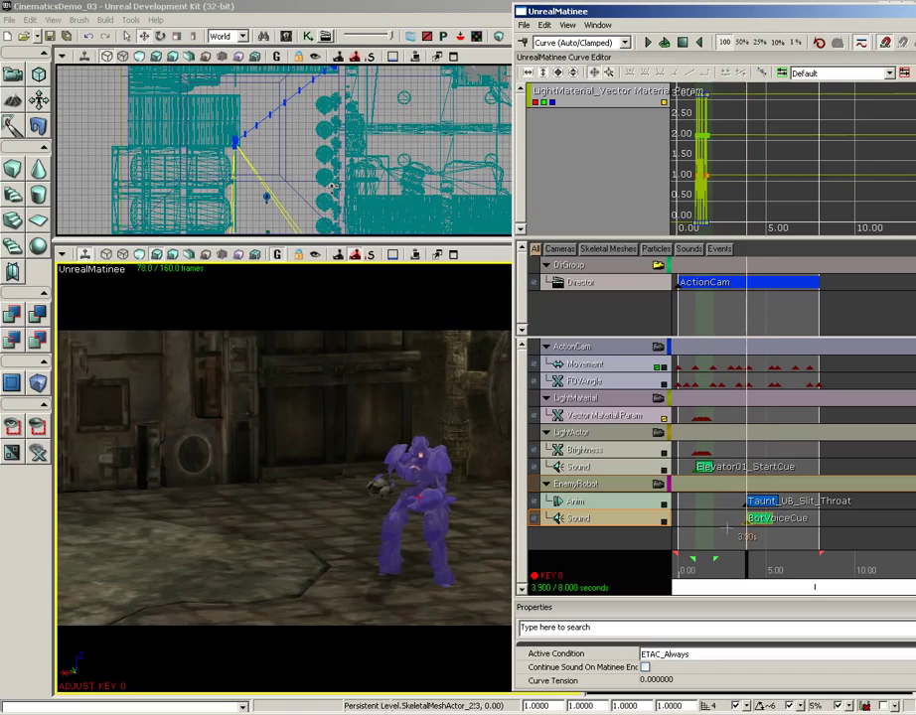
key("space")
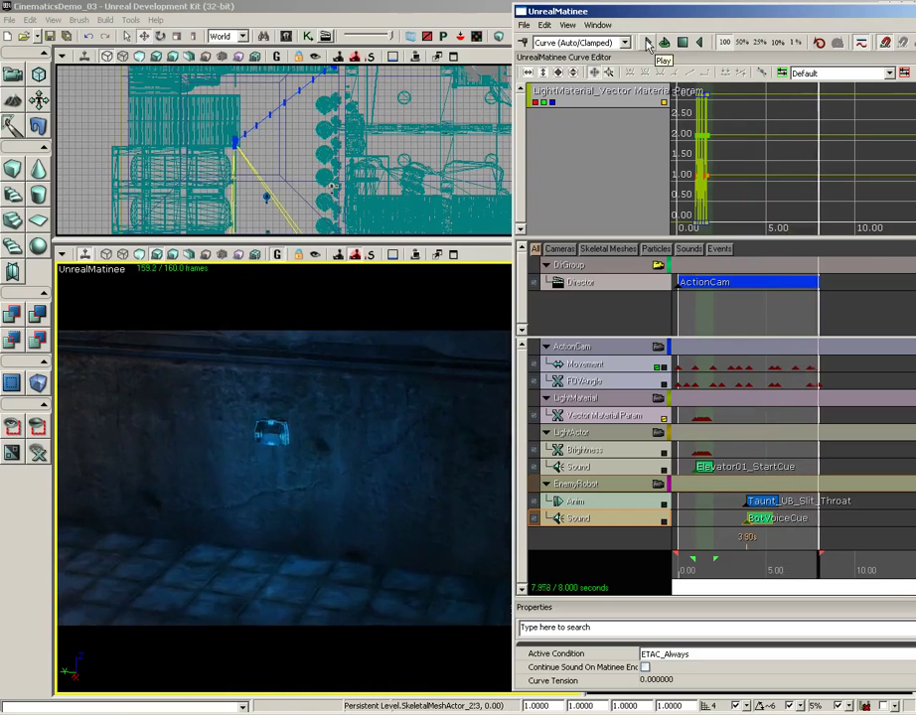
left_click(684, 44)
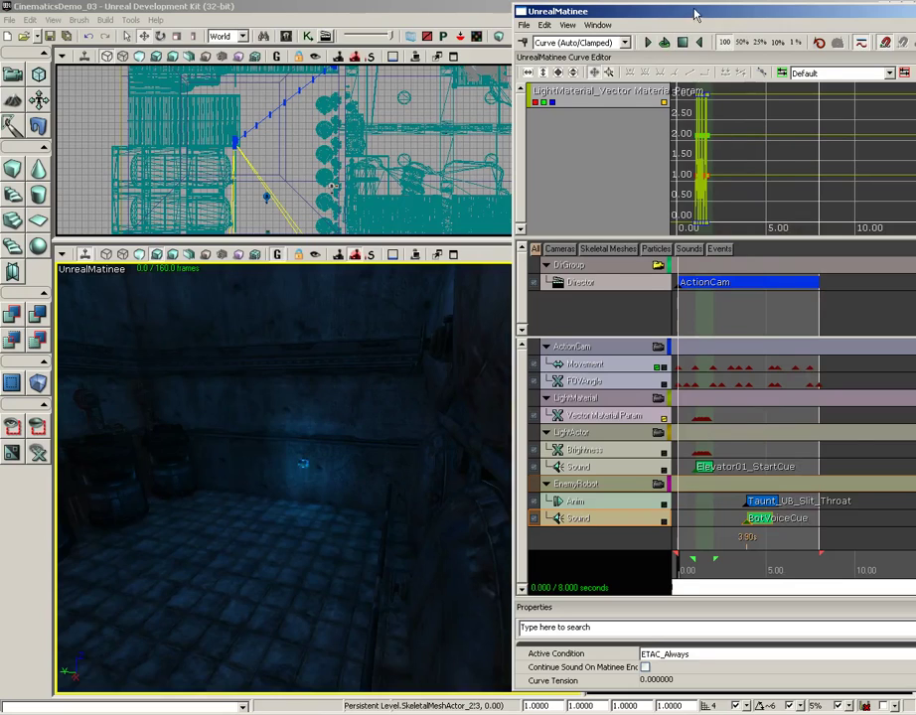
left_click_drag(695, 14, 593, 6)
left_click(731, 12)
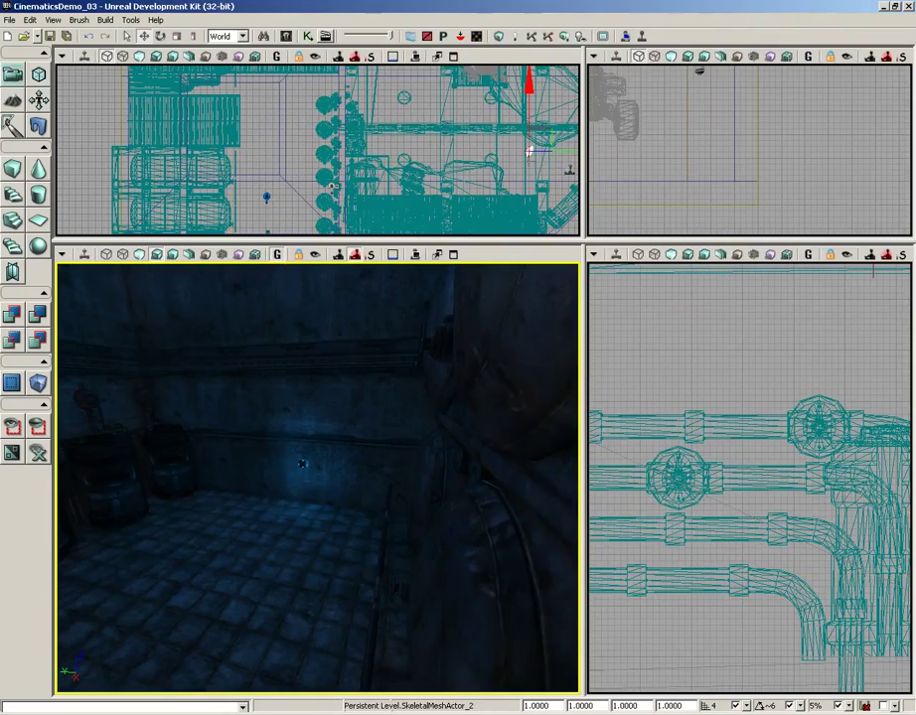